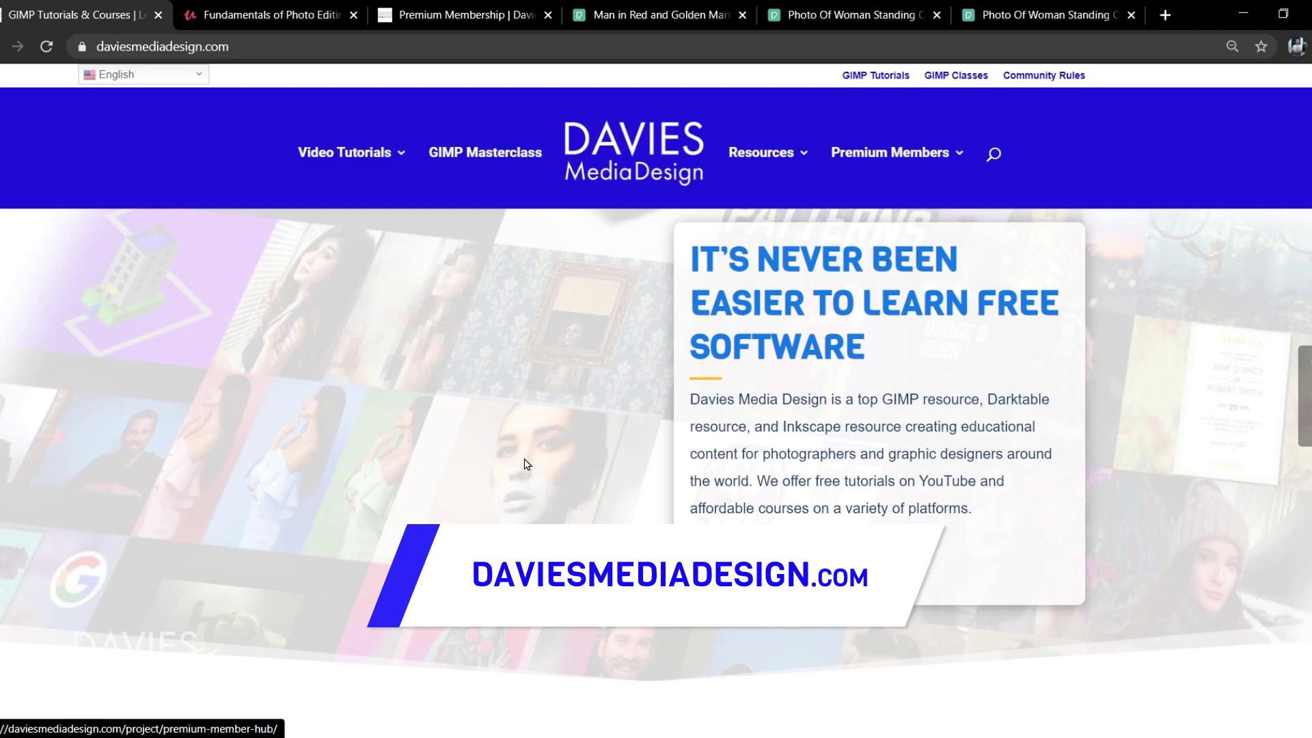
Scroll down the homepage, then switch to the Udemy darktable course and Premium Membership tabs.
scroll(526, 464, down, 8)
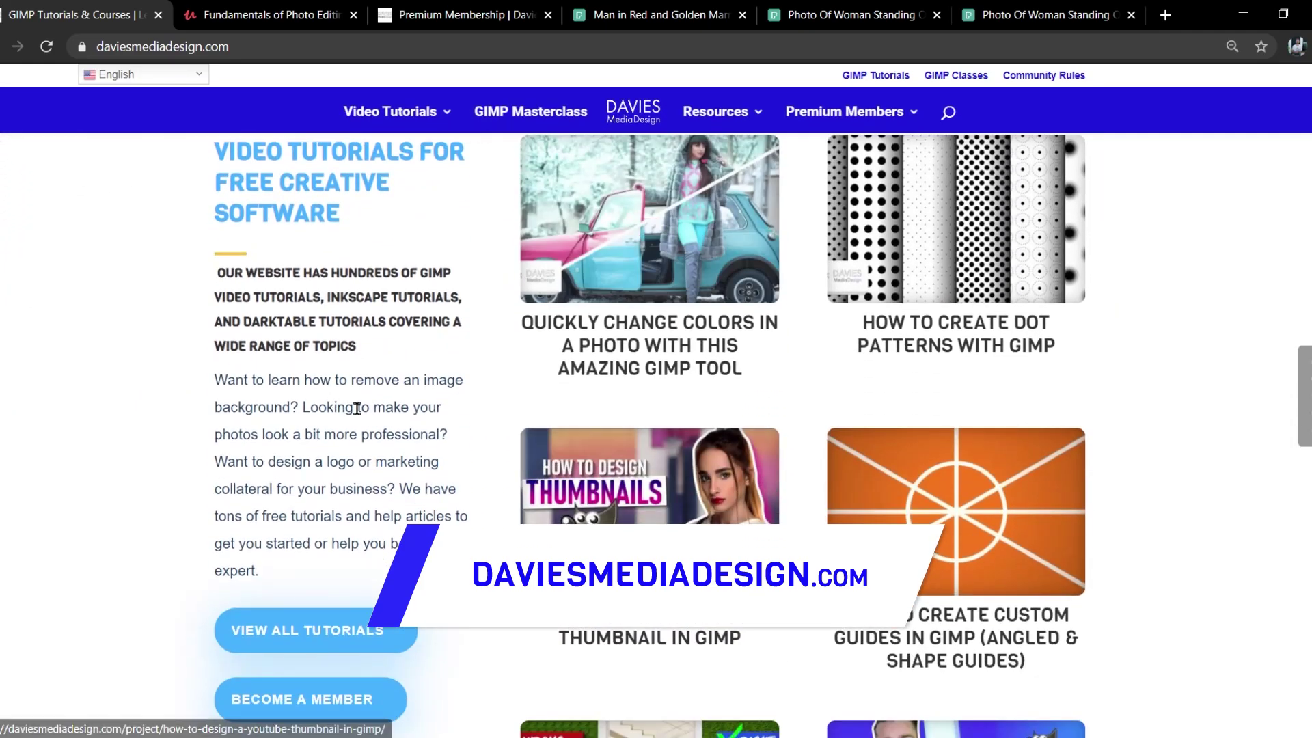
scroll(356, 408, down, 10)
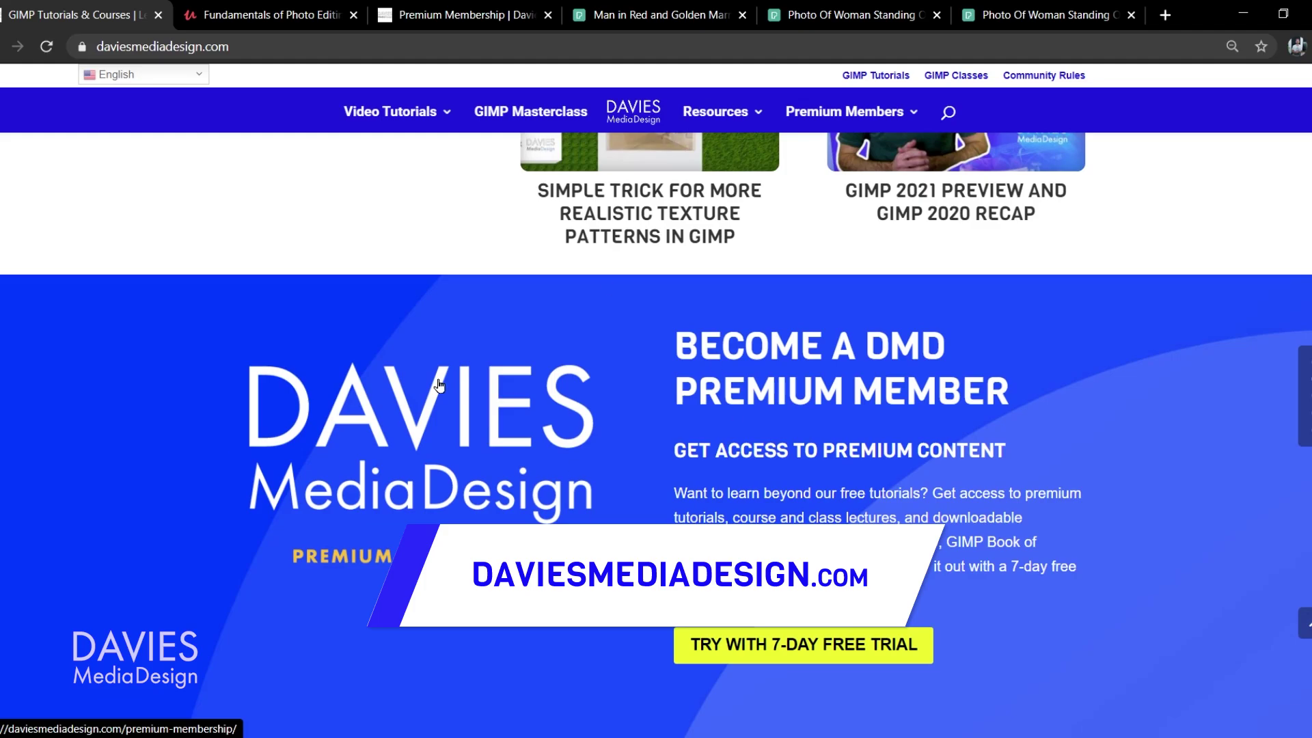
scroll(441, 380, down, 5)
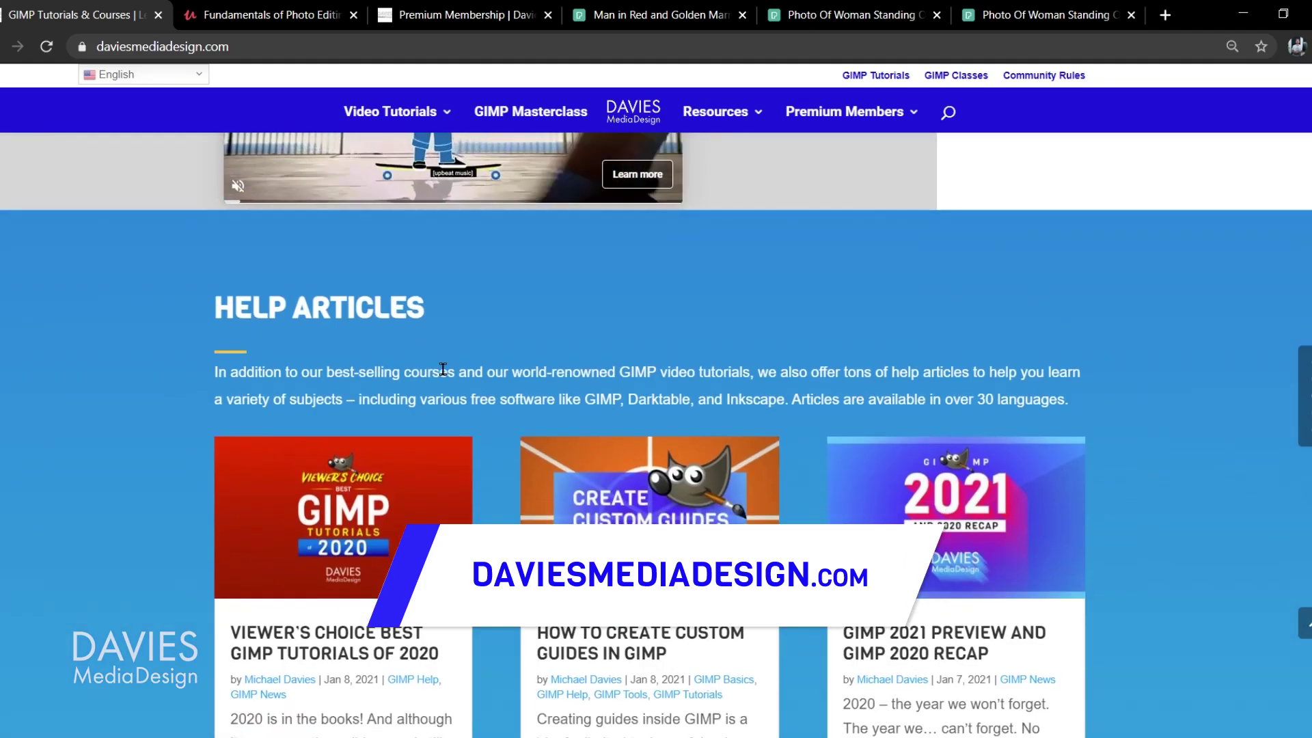
scroll(443, 369, down, 2)
scroll(526, 471, down, 10)
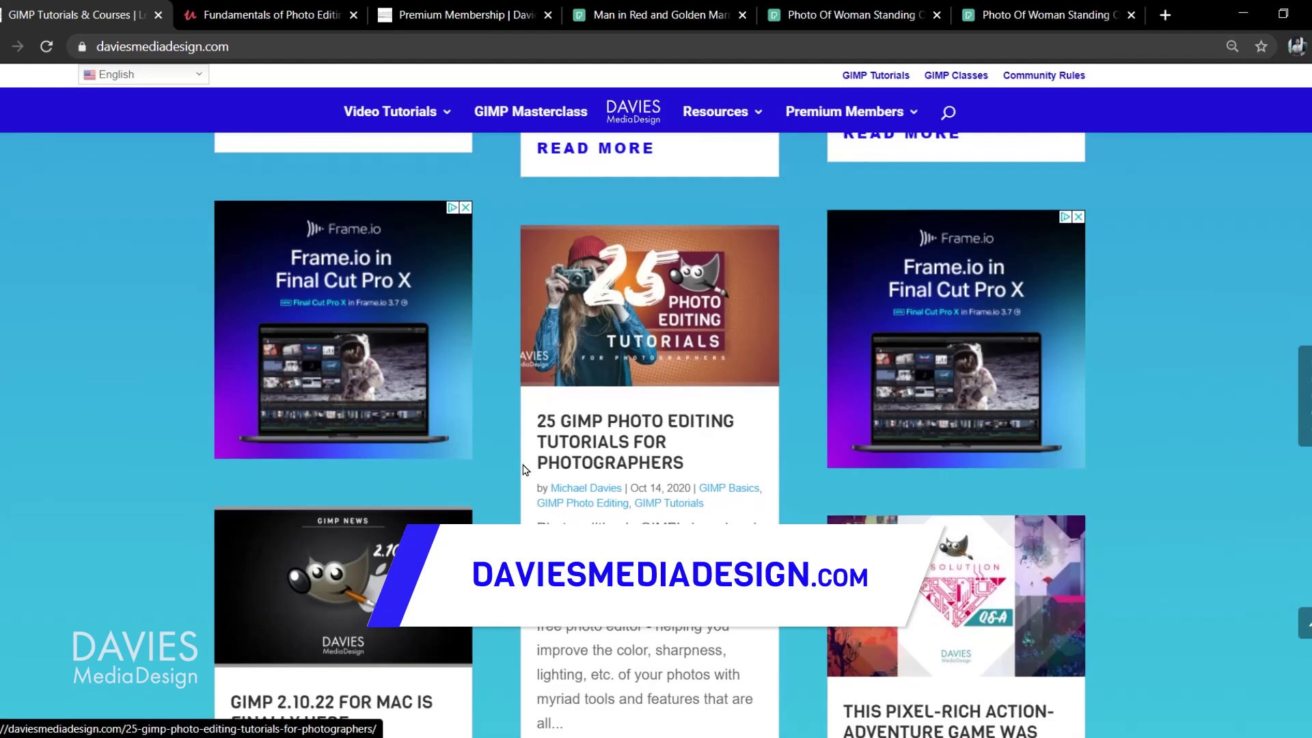
scroll(522, 458, down, 10)
key(ctrl+Tab)
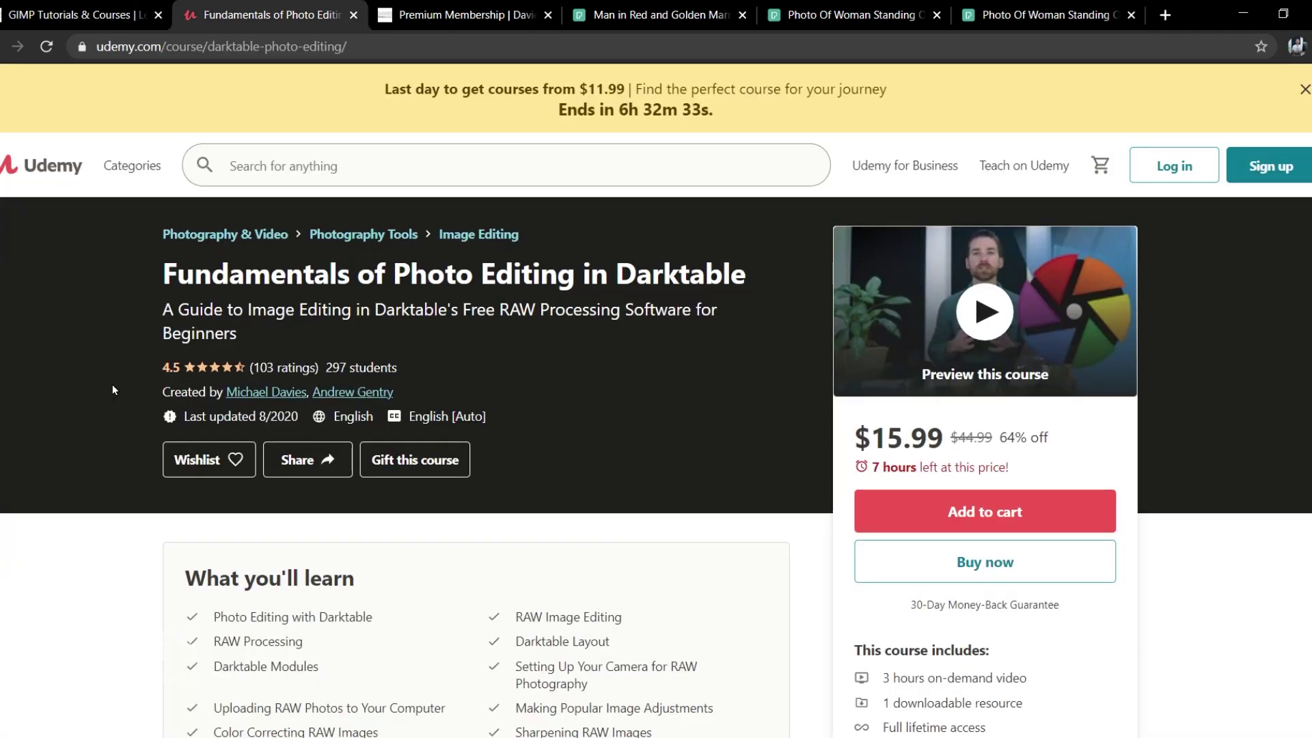
key(ctrl+Tab)
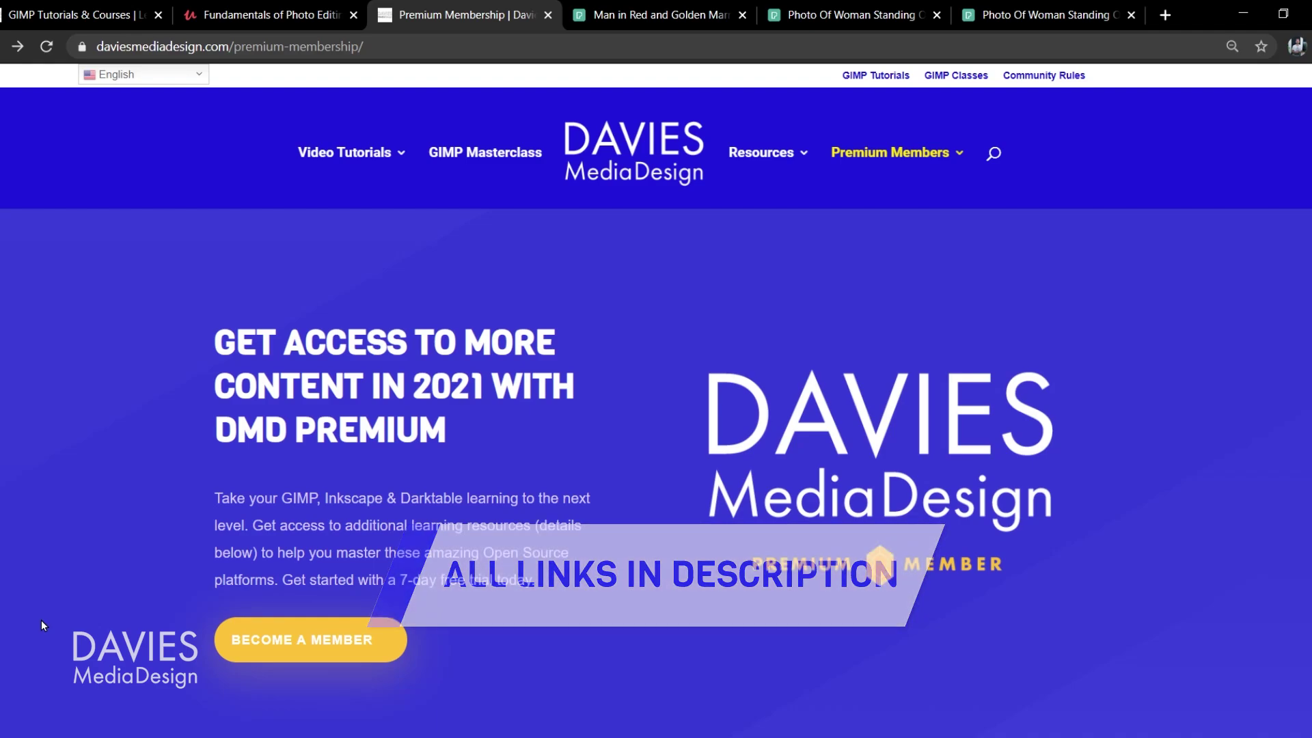
On Pexels, view the man-in-red photo's download sizes, then check the woman photo page.
click(658, 16)
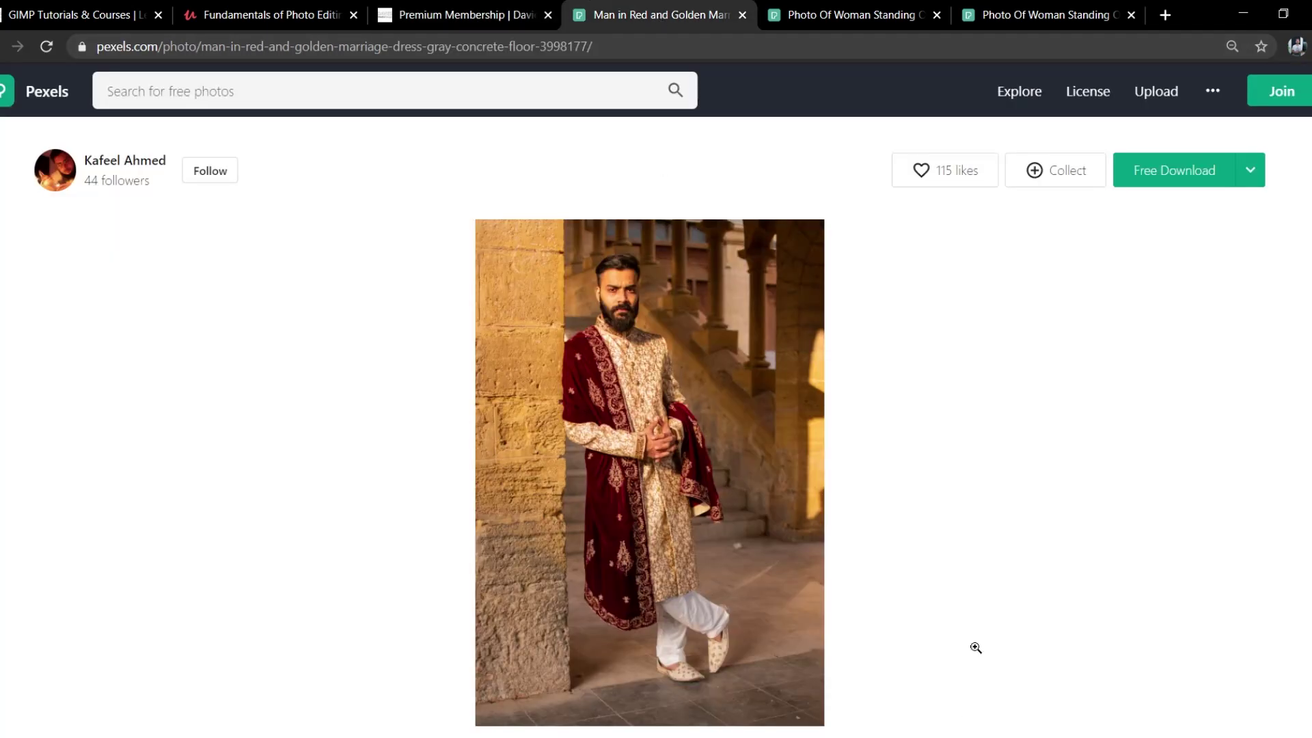
click(1249, 177)
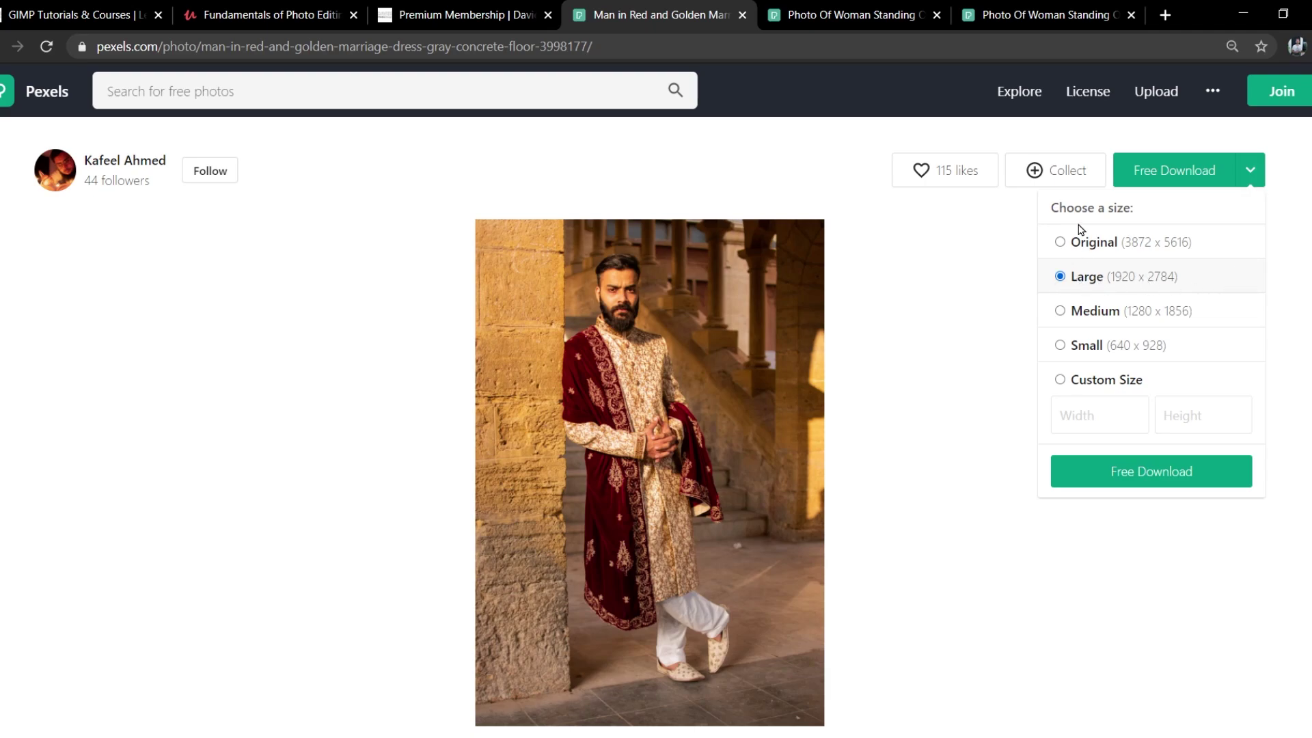
click(820, 15)
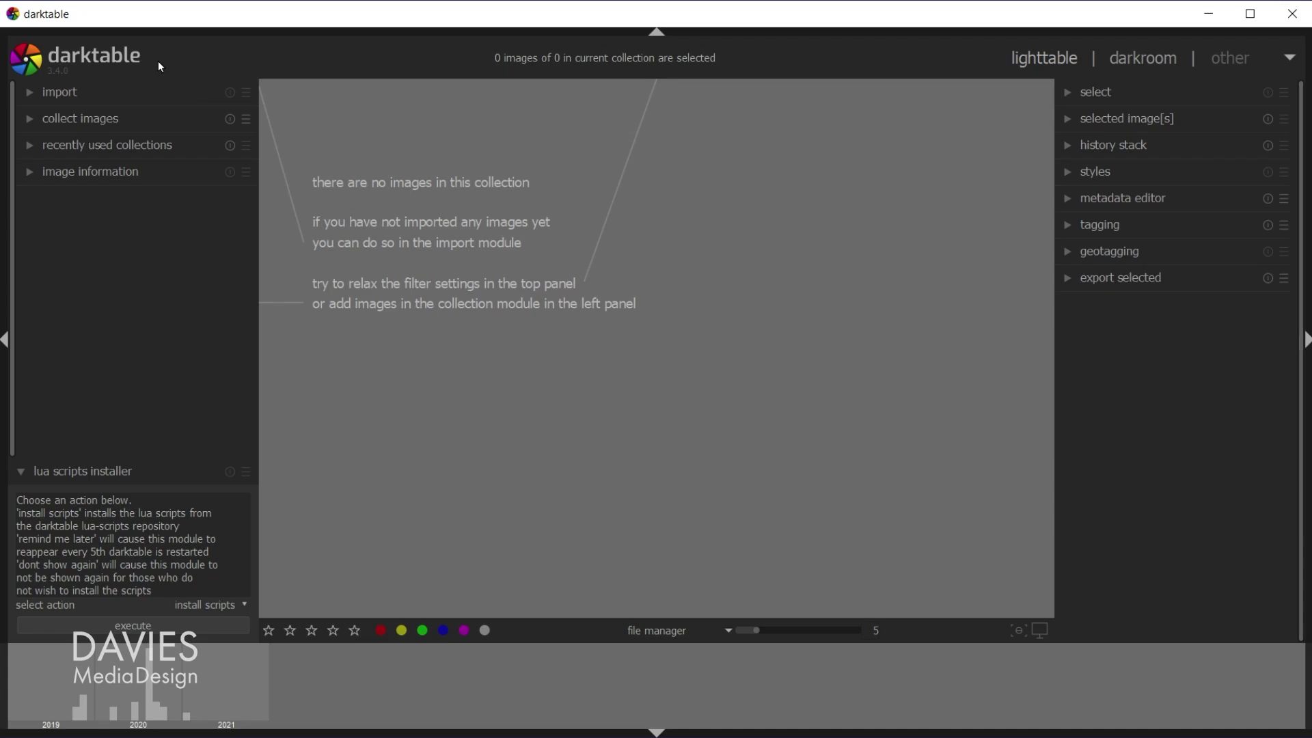
Open darktable's image import dialog and select the arch, grass and man-in-red JPEGs in Downloads.
click(56, 95)
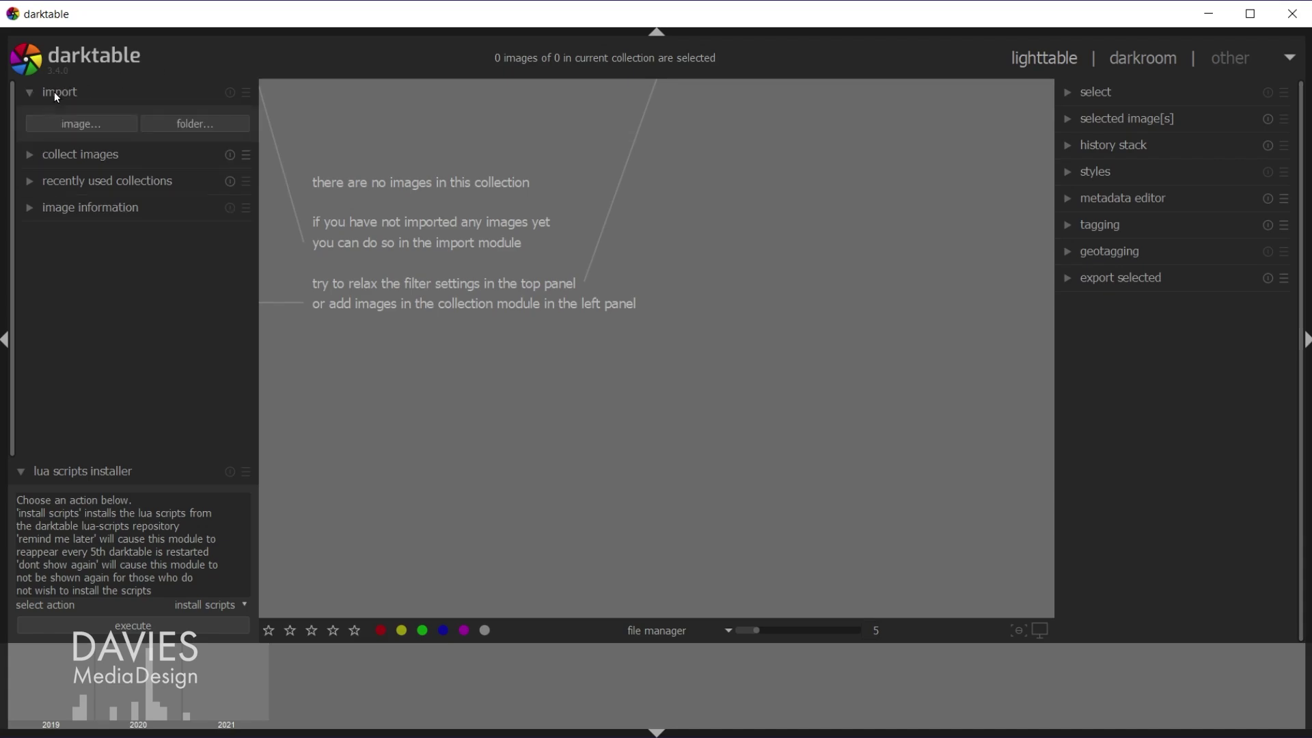
click(77, 128)
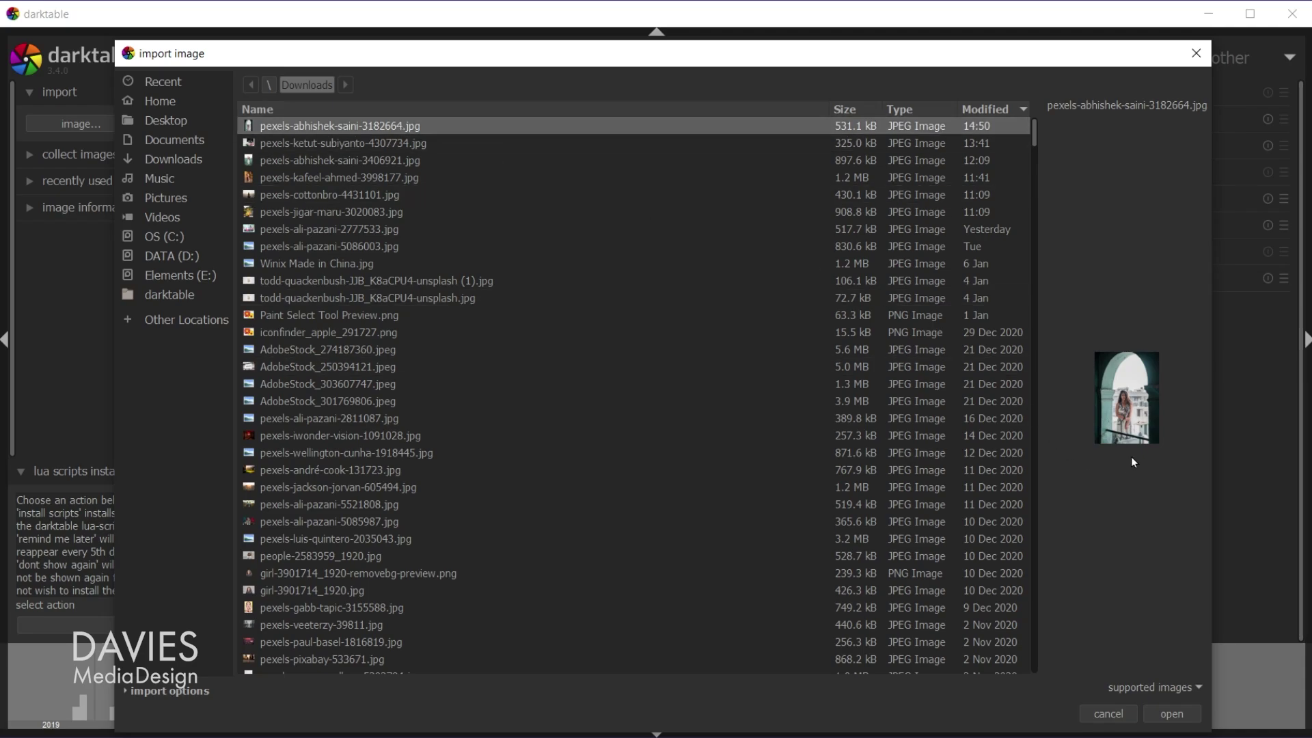
click(444, 140)
click(424, 165)
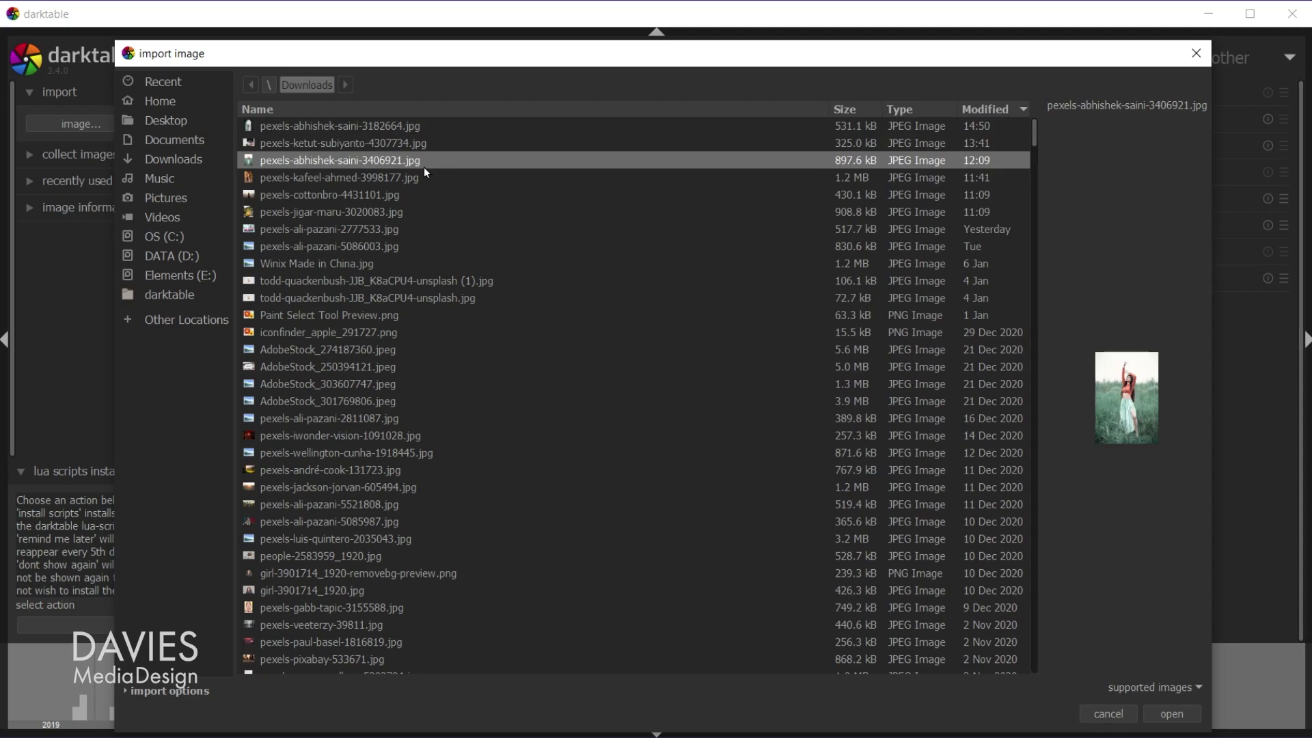
click(424, 179)
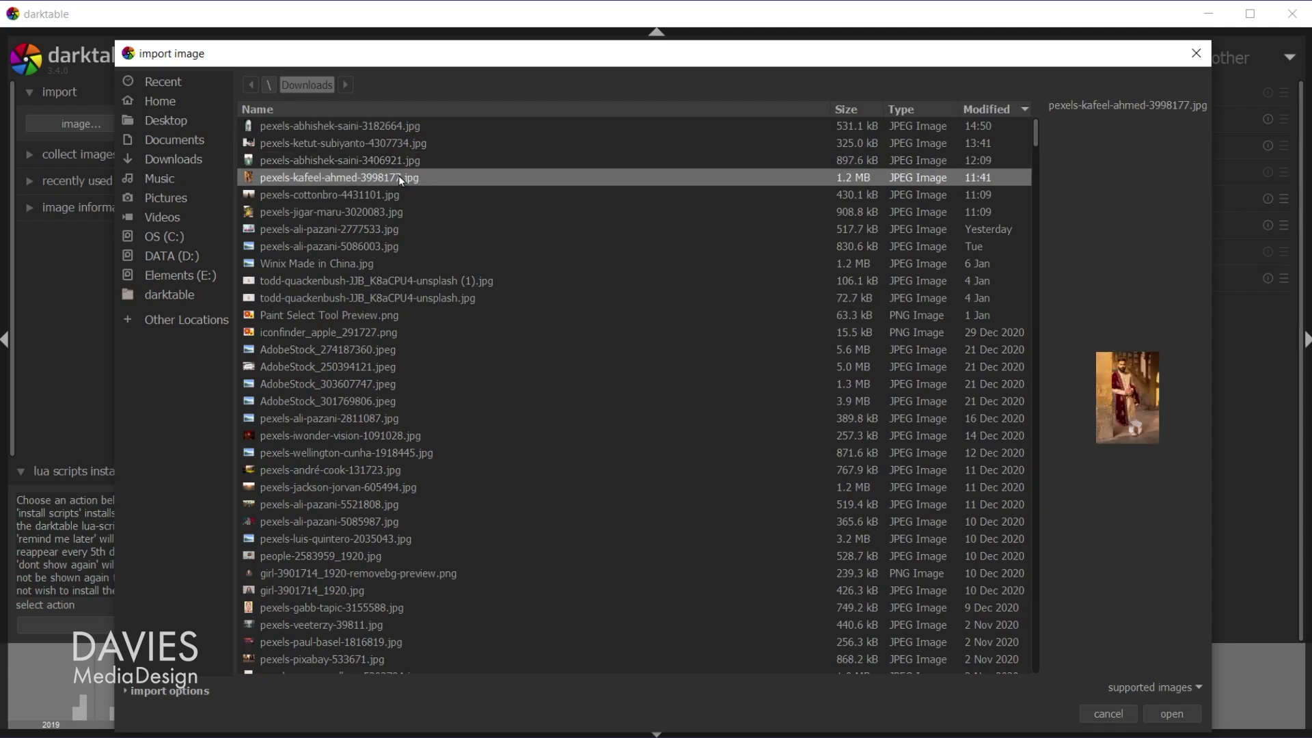
ctrl+click(373, 164)
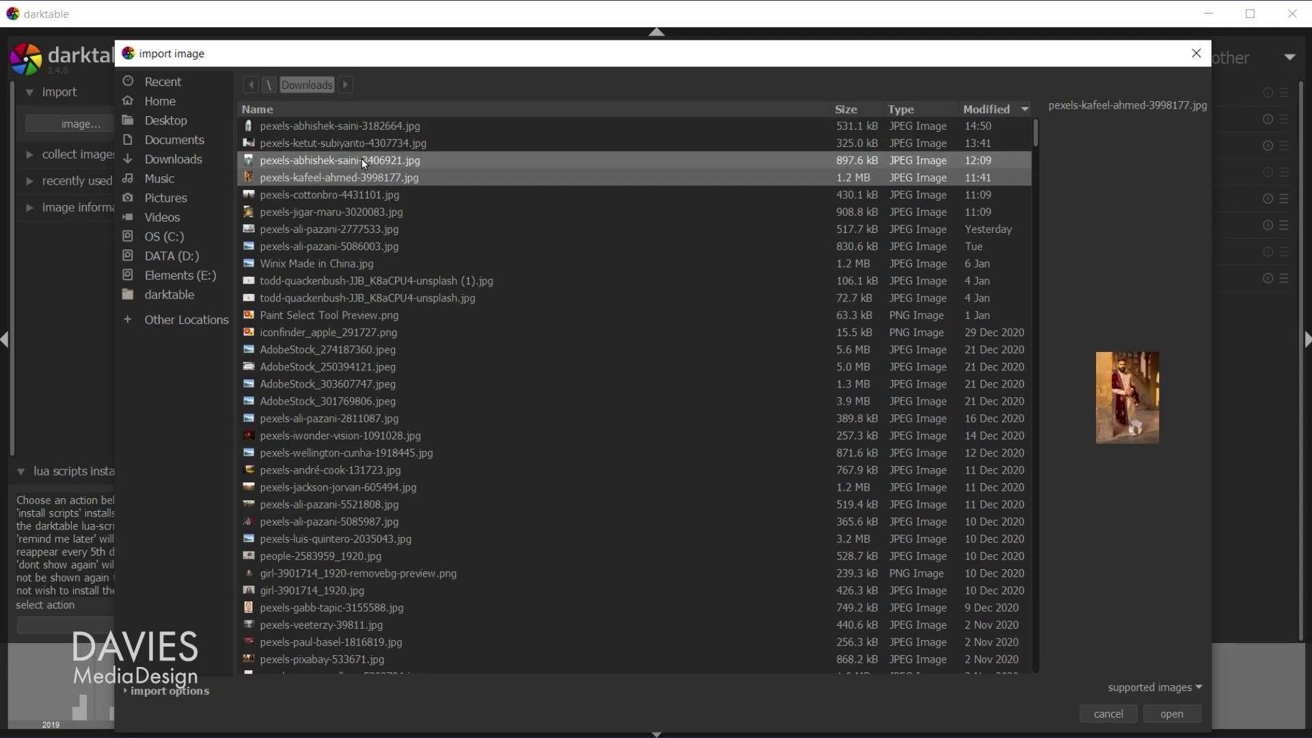
ctrl+click(441, 195)
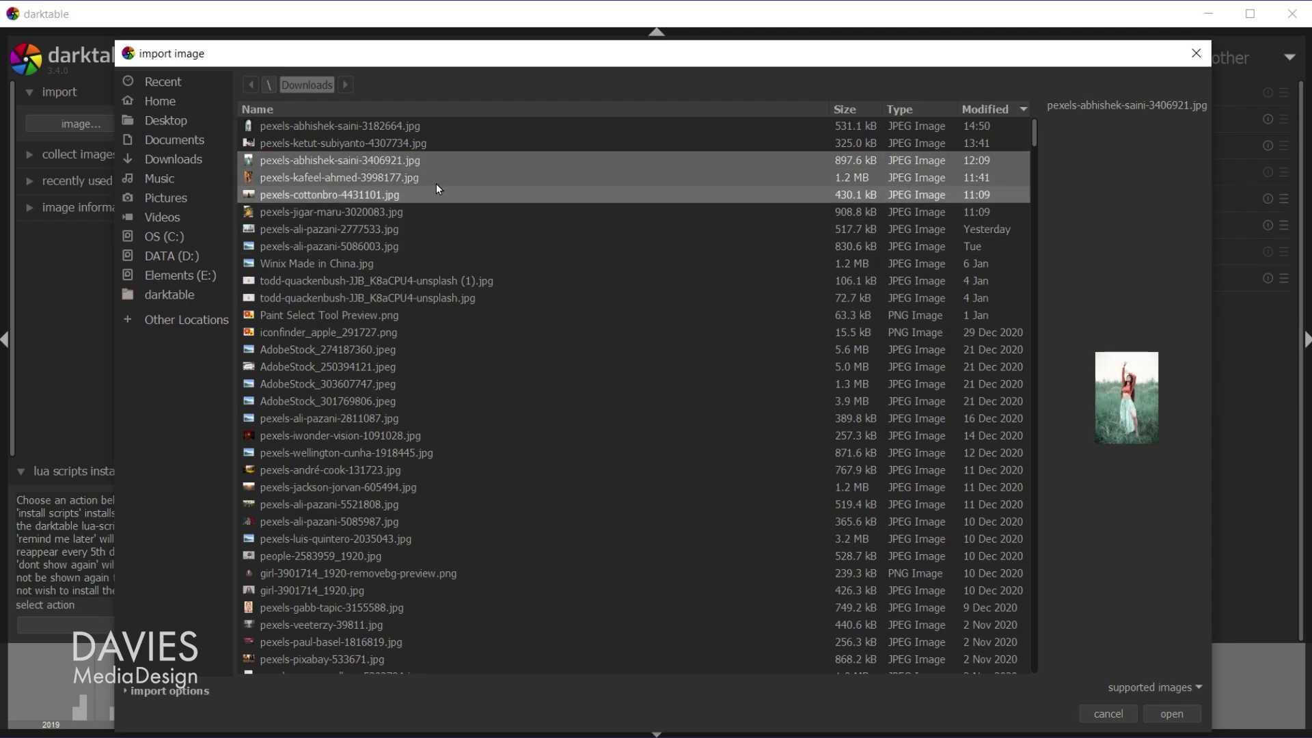
ctrl+click(401, 127)
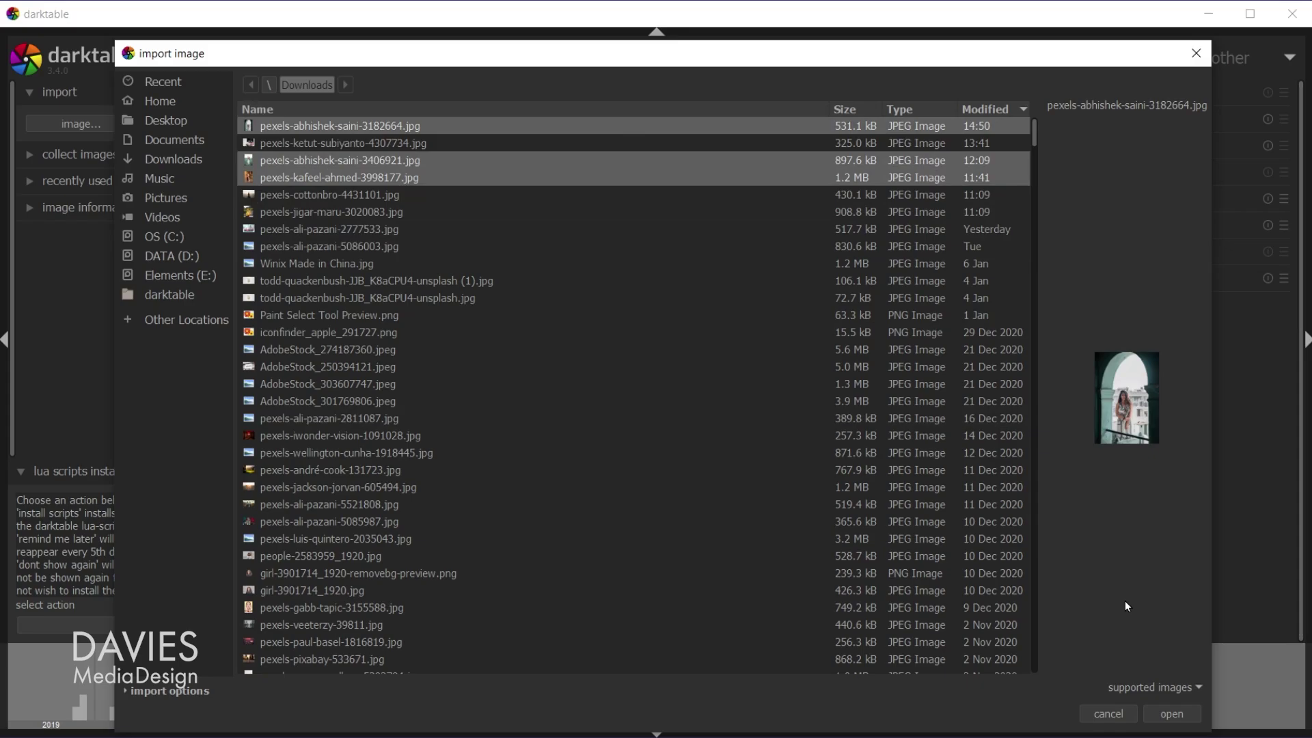
Import the three selected photos and select the man-in-red thumbnail in the lighttable.
click(1172, 714)
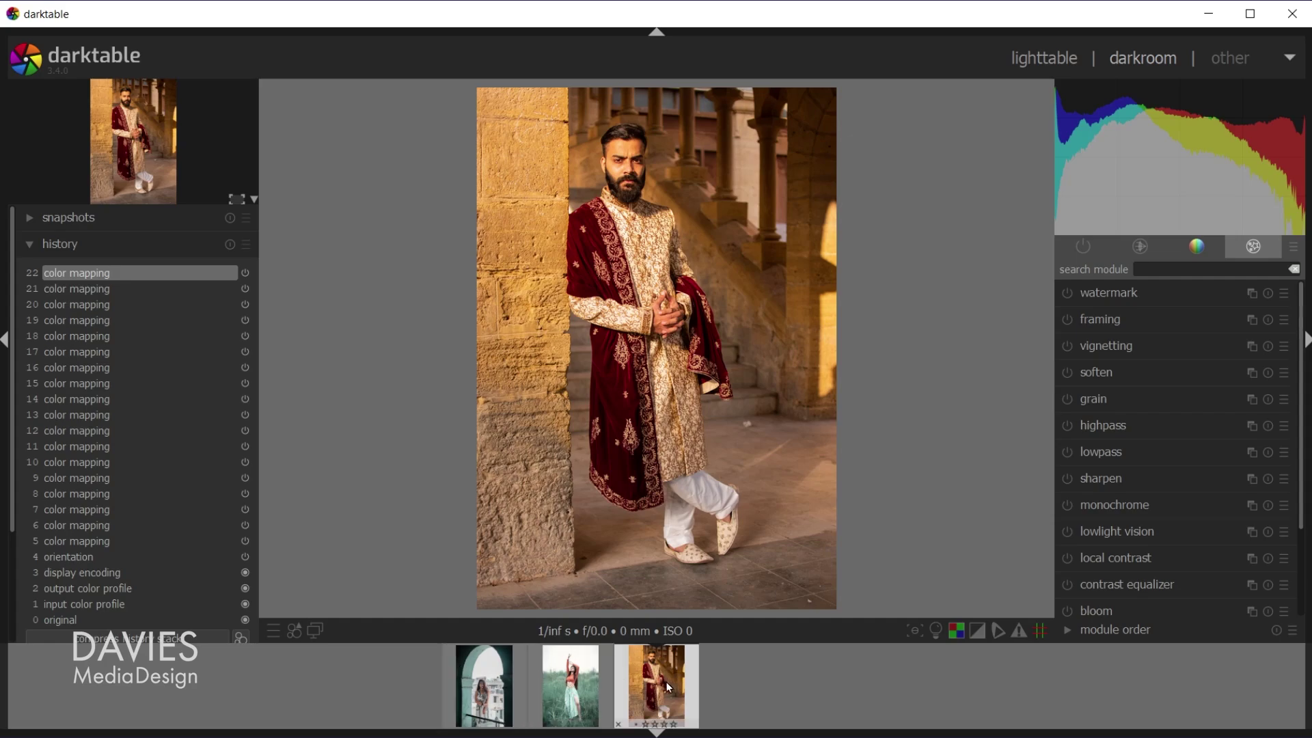
click(1062, 59)
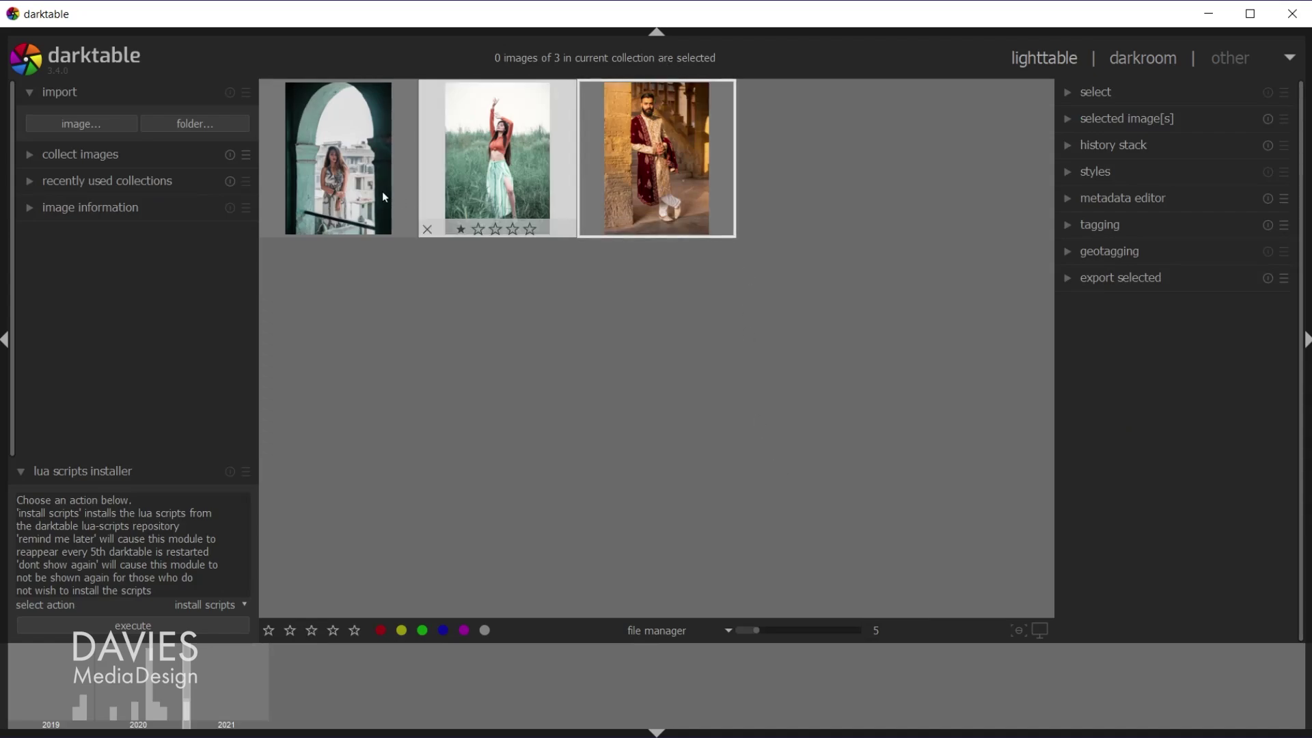
click(660, 130)
Open the man-in-red photo in the darkroom and scroll the effect modules down to color mapping.
key(d)
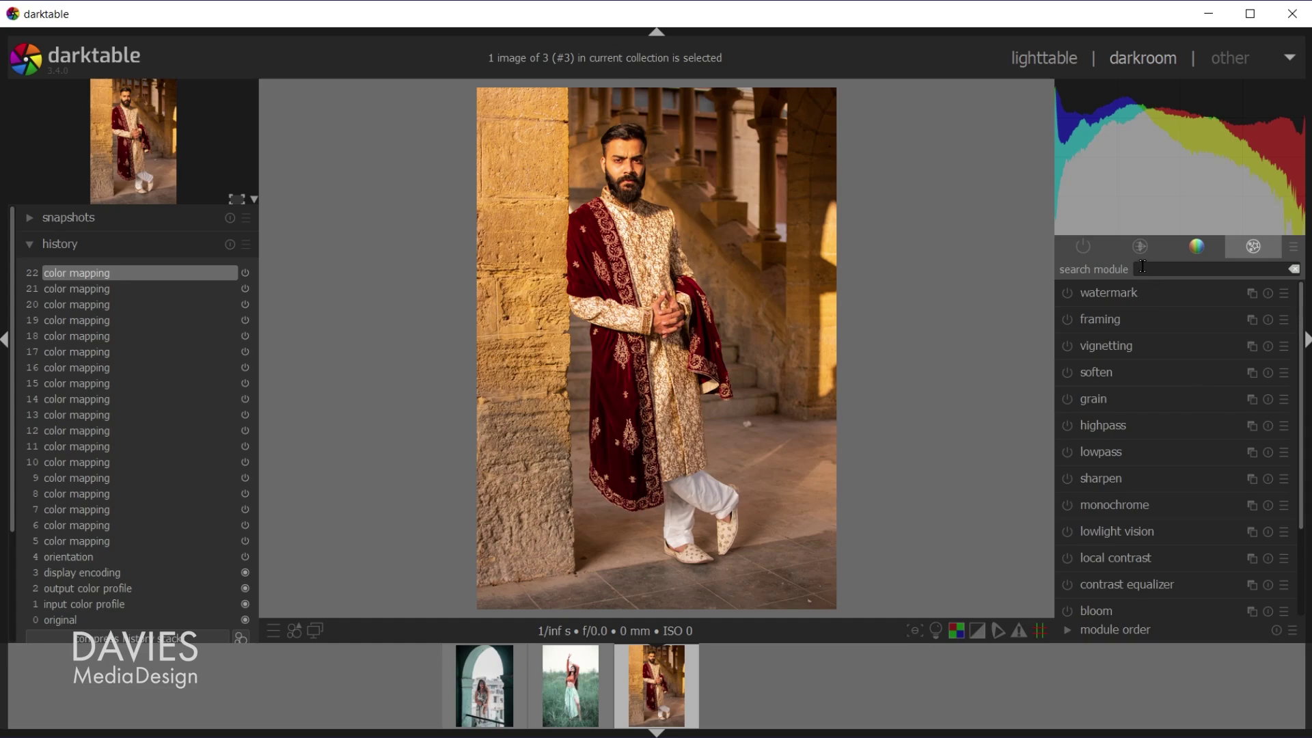
click(1259, 247)
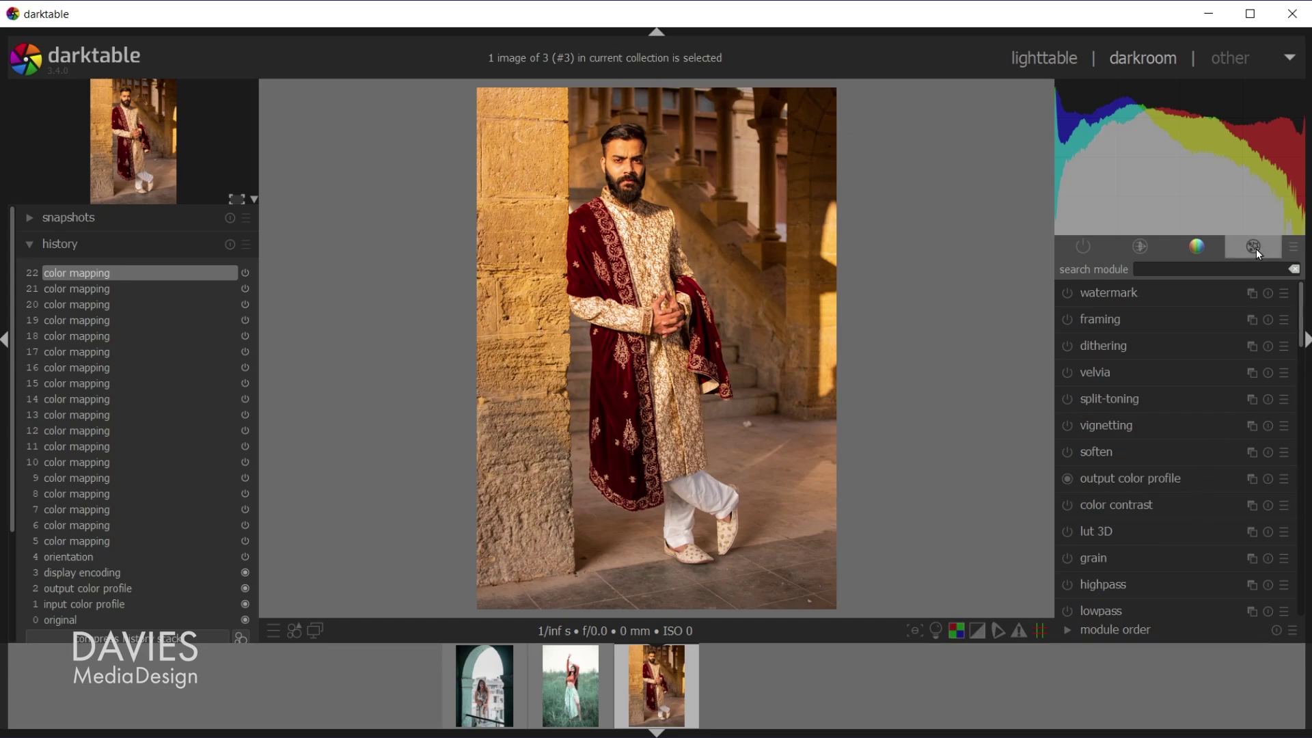
click(1256, 249)
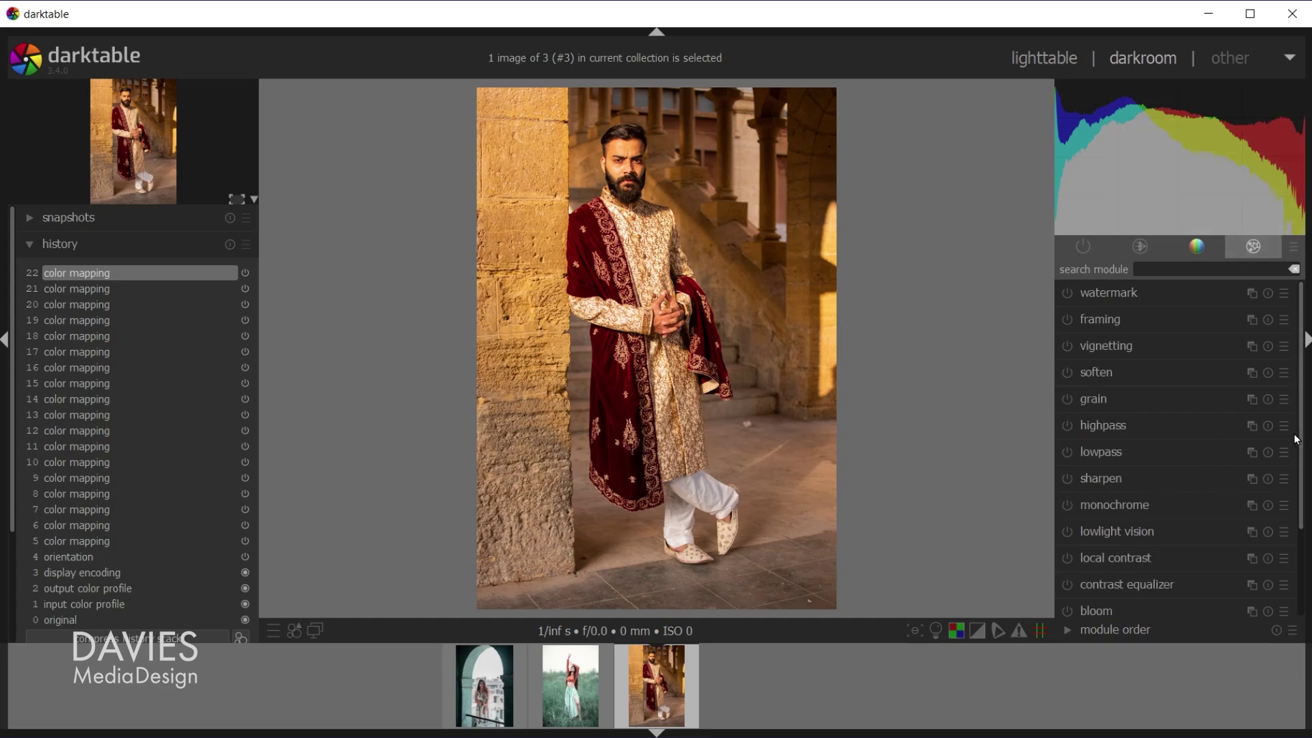
scroll(1303, 519, down, 4)
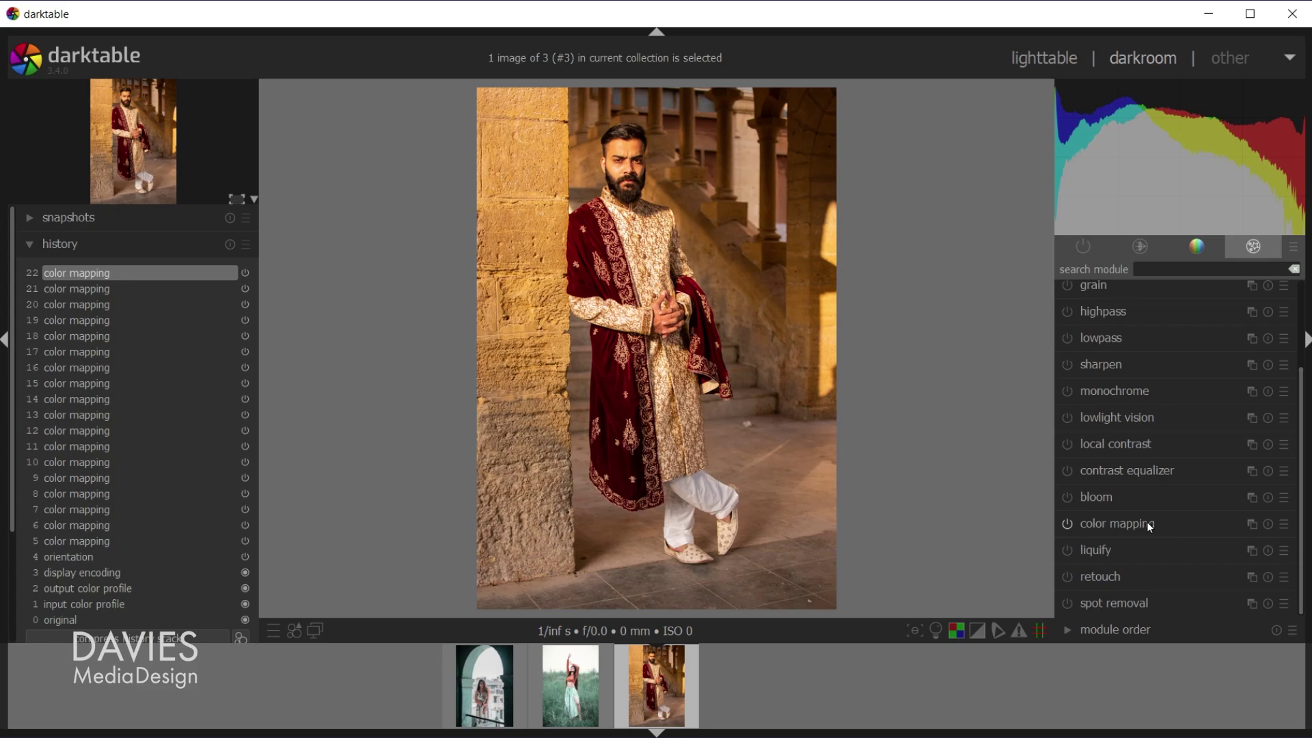
Expand the color mapping module, showing 3 clusters, 100% dominance and 50% equalization.
click(1147, 522)
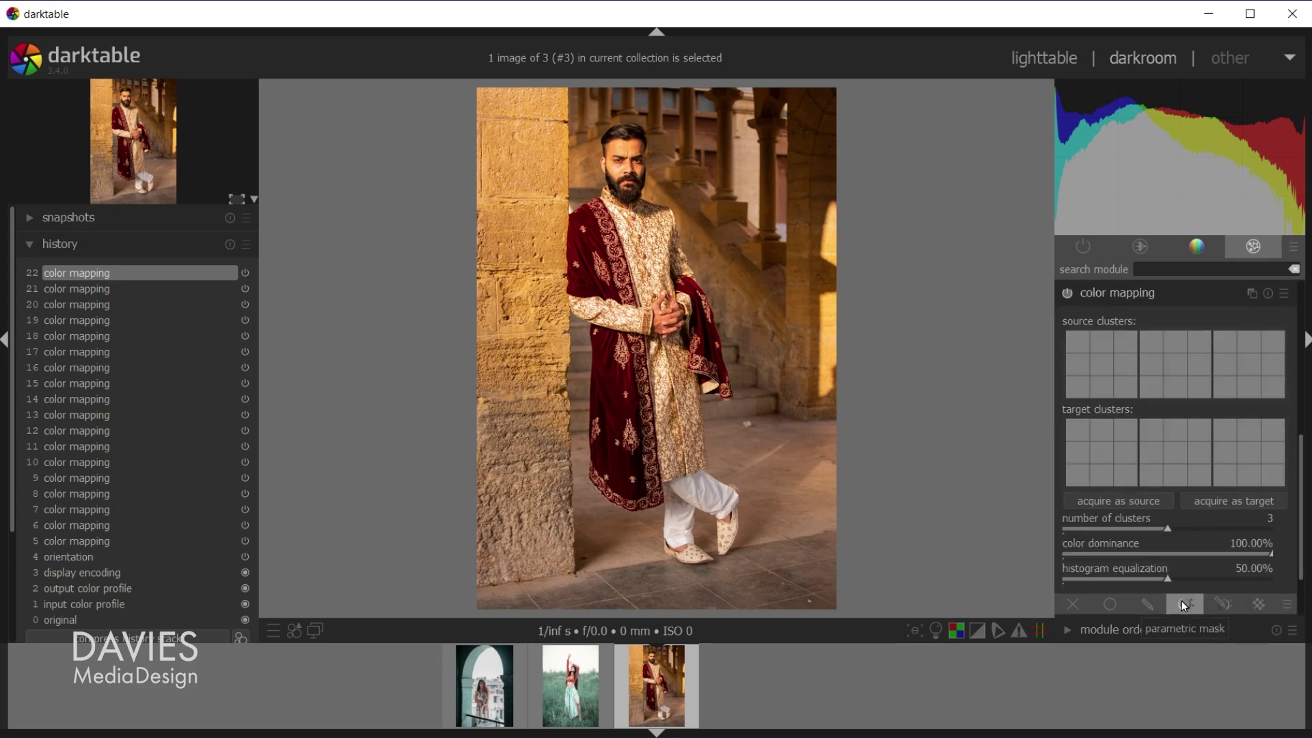
click(1068, 295)
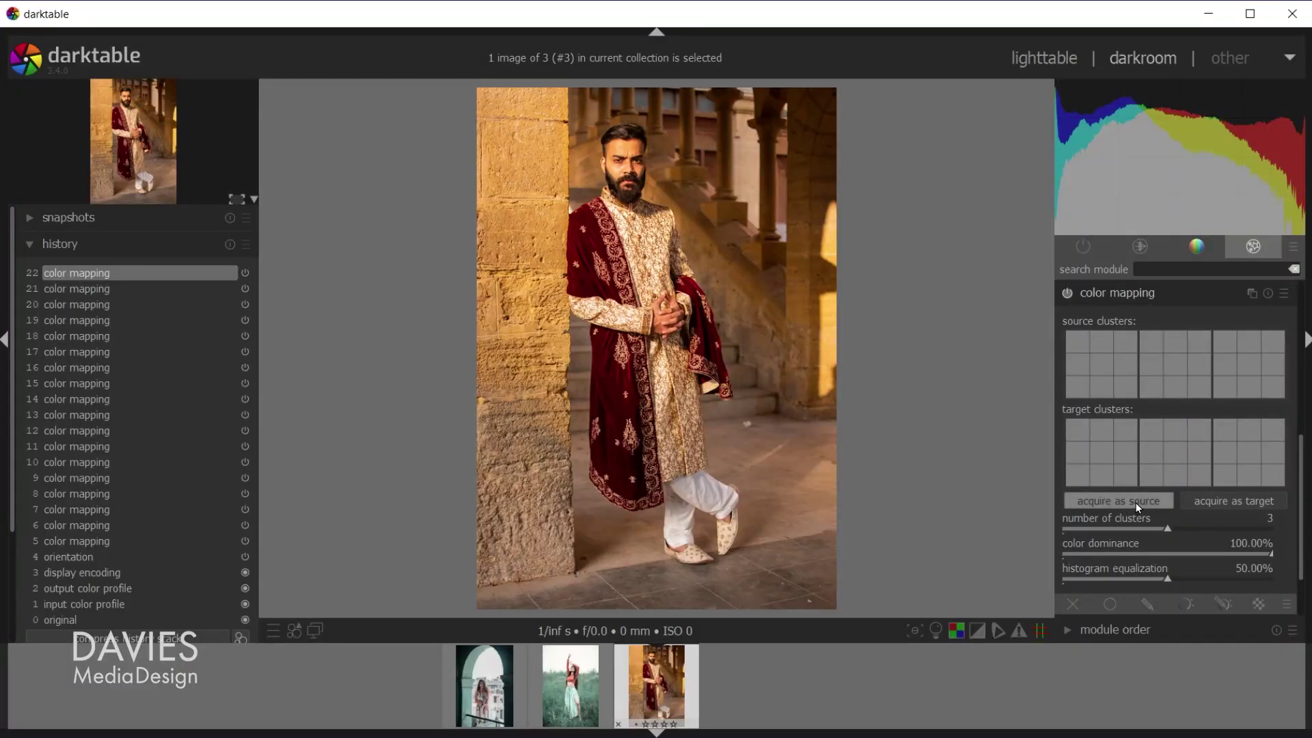
Acquire the man-in-red photo's colors as source, then apply them to the arch photo's color mapping.
click(1136, 506)
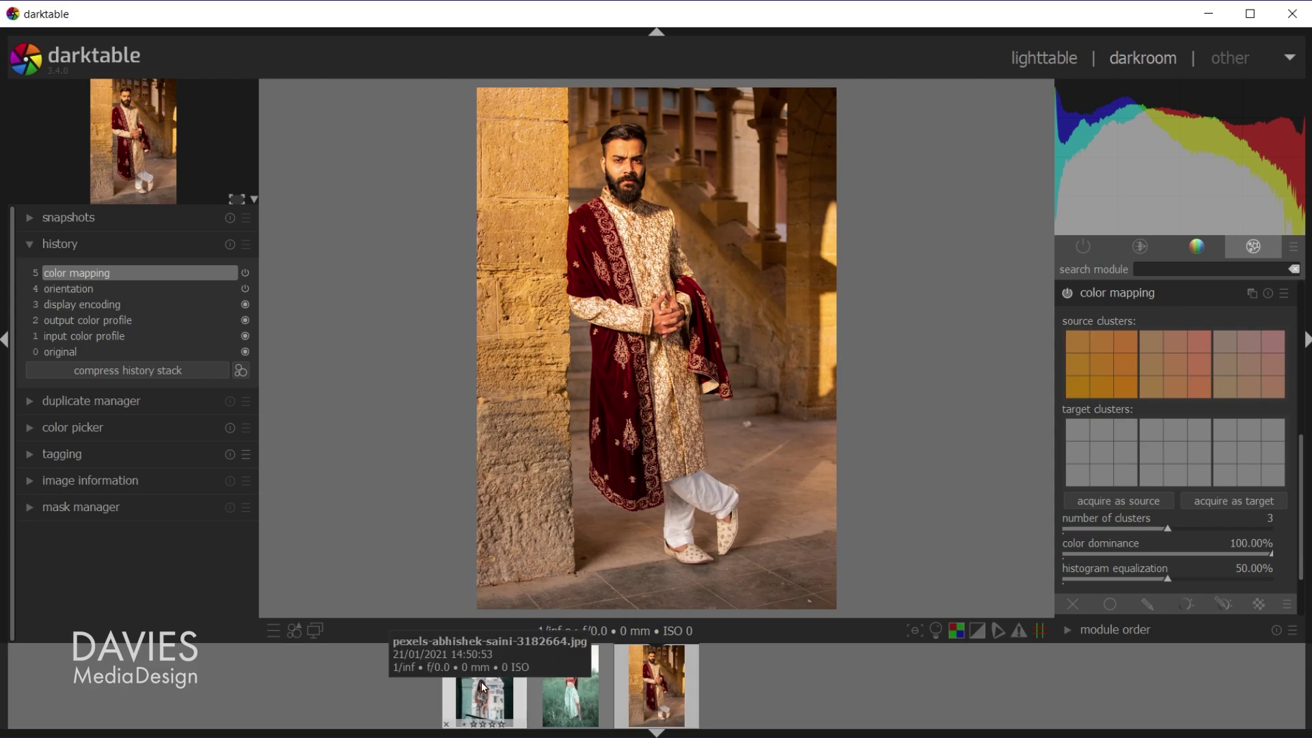
click(489, 705)
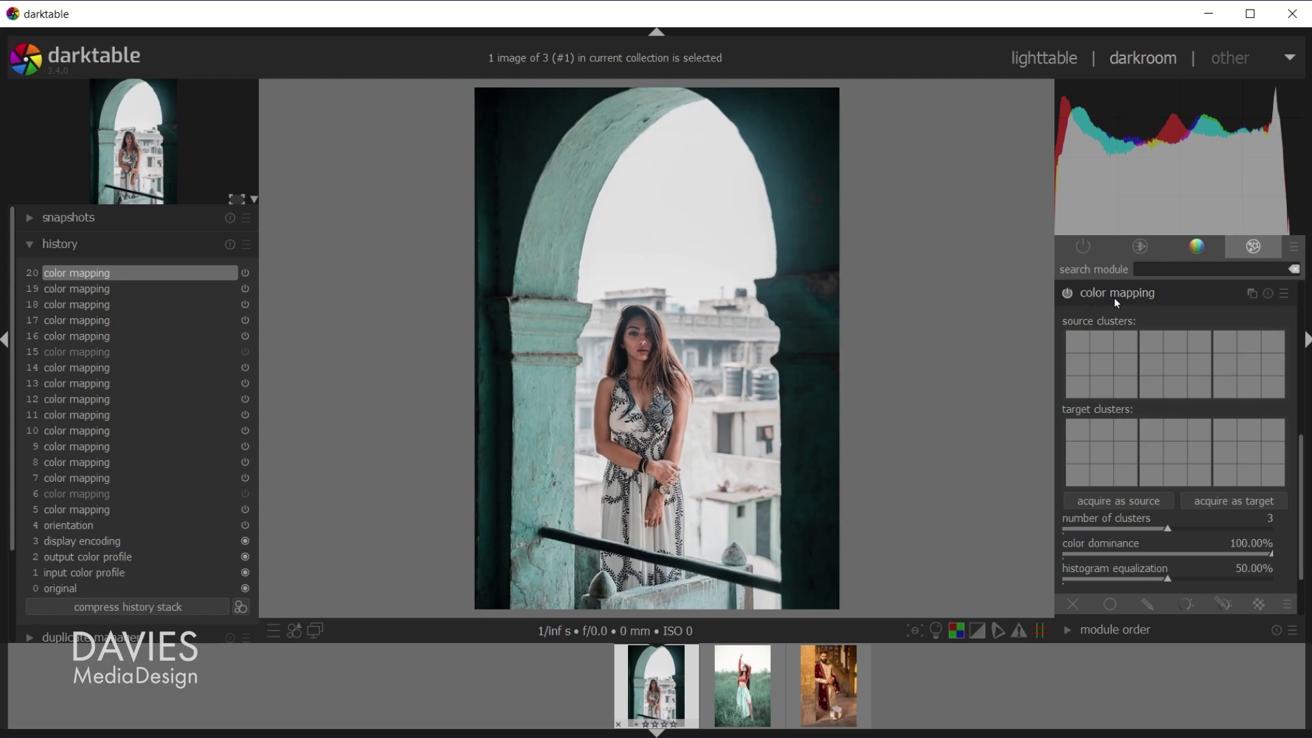
click(1268, 293)
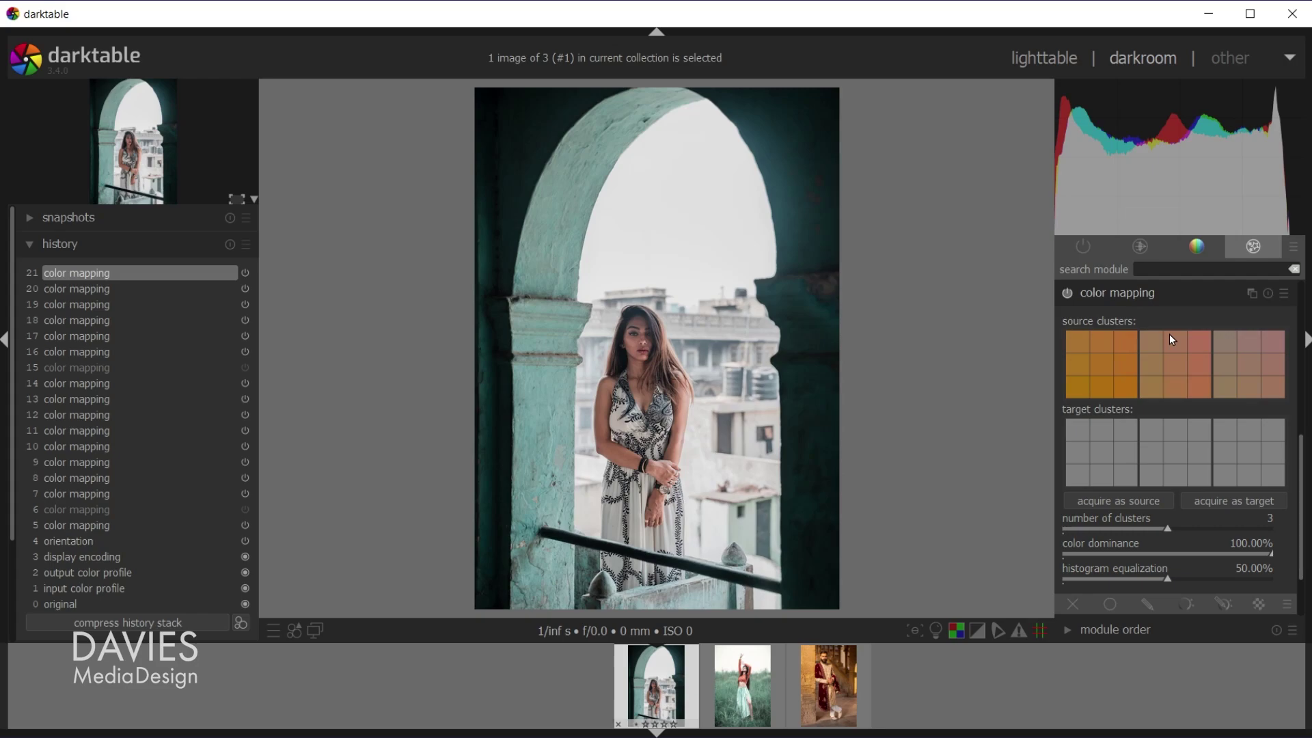
Acquire the arch photo's tones as targets, test histogram equalization at 100% and 0%, then reset to 50%.
click(1238, 509)
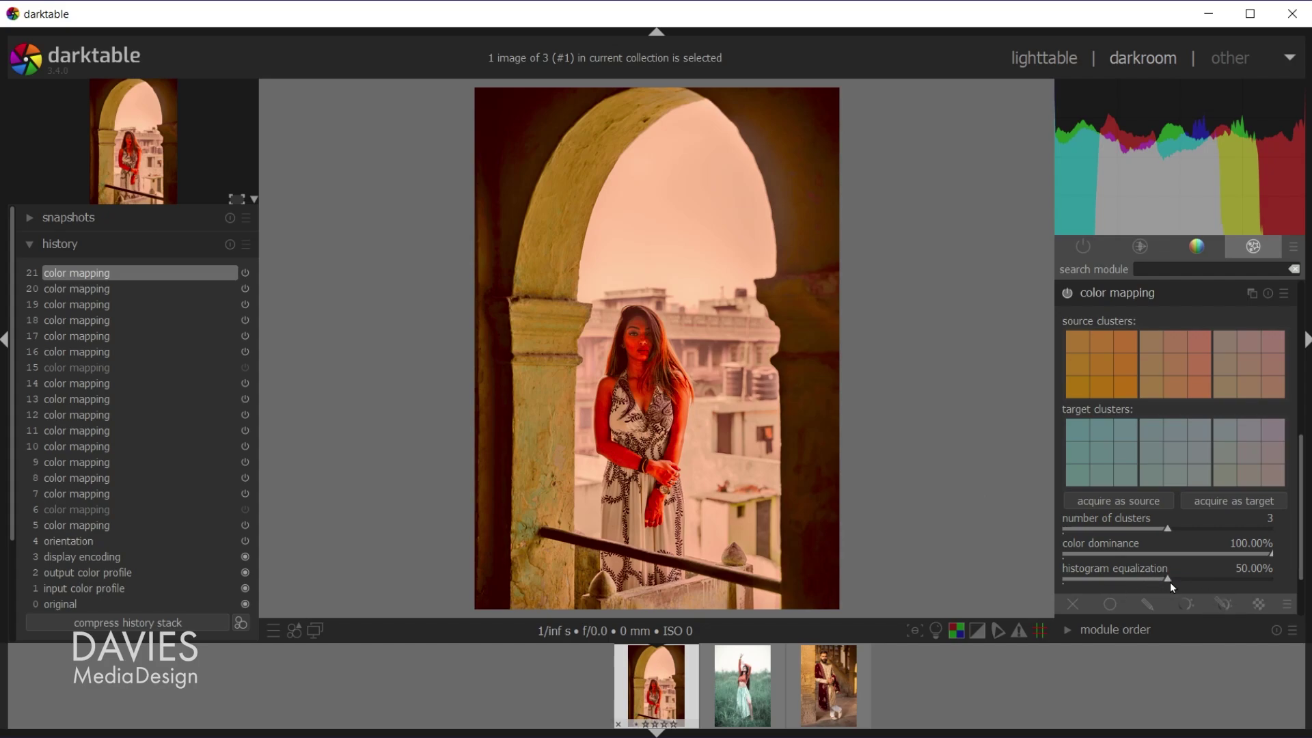
drag(1171, 584, 1275, 578)
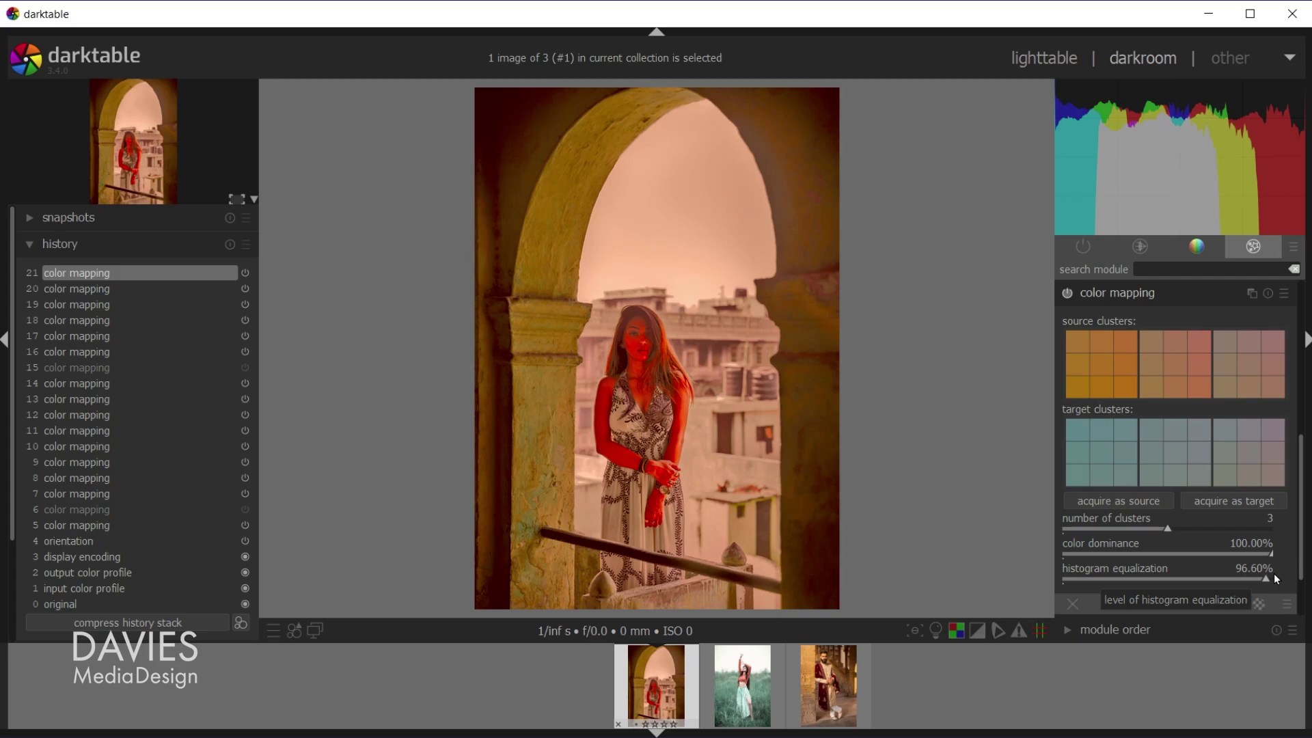
click(1275, 578)
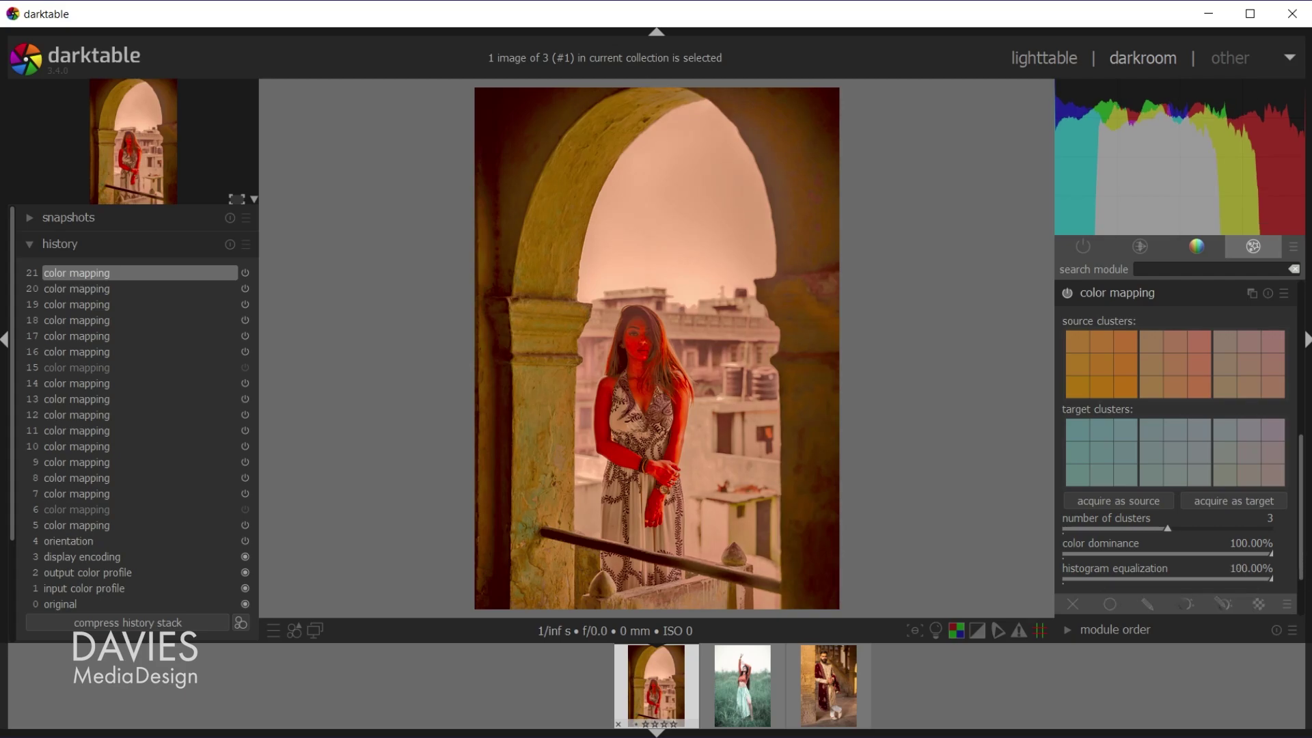
drag(1270, 578, 931, 600)
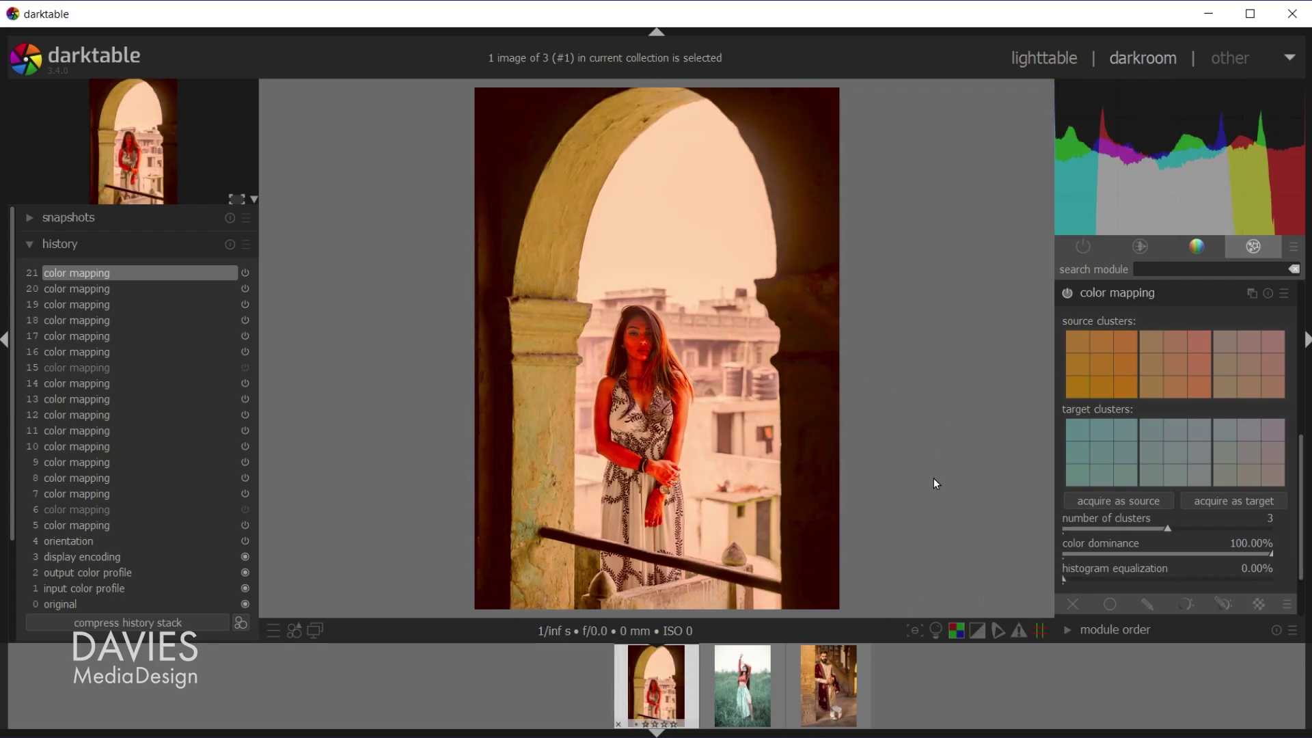
double_click(1155, 570)
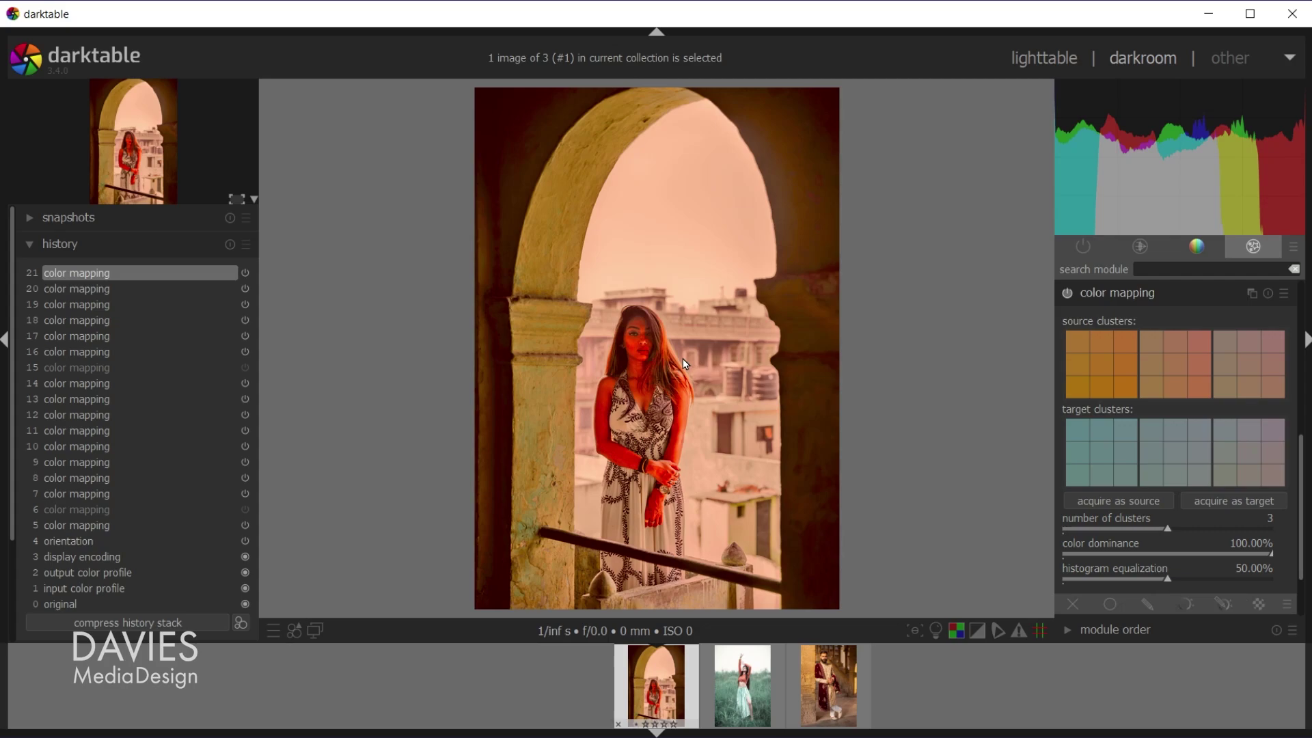
On the man-in-red photo, set 4 clusters and 73.81% color dominance, then acquire as source.
click(832, 670)
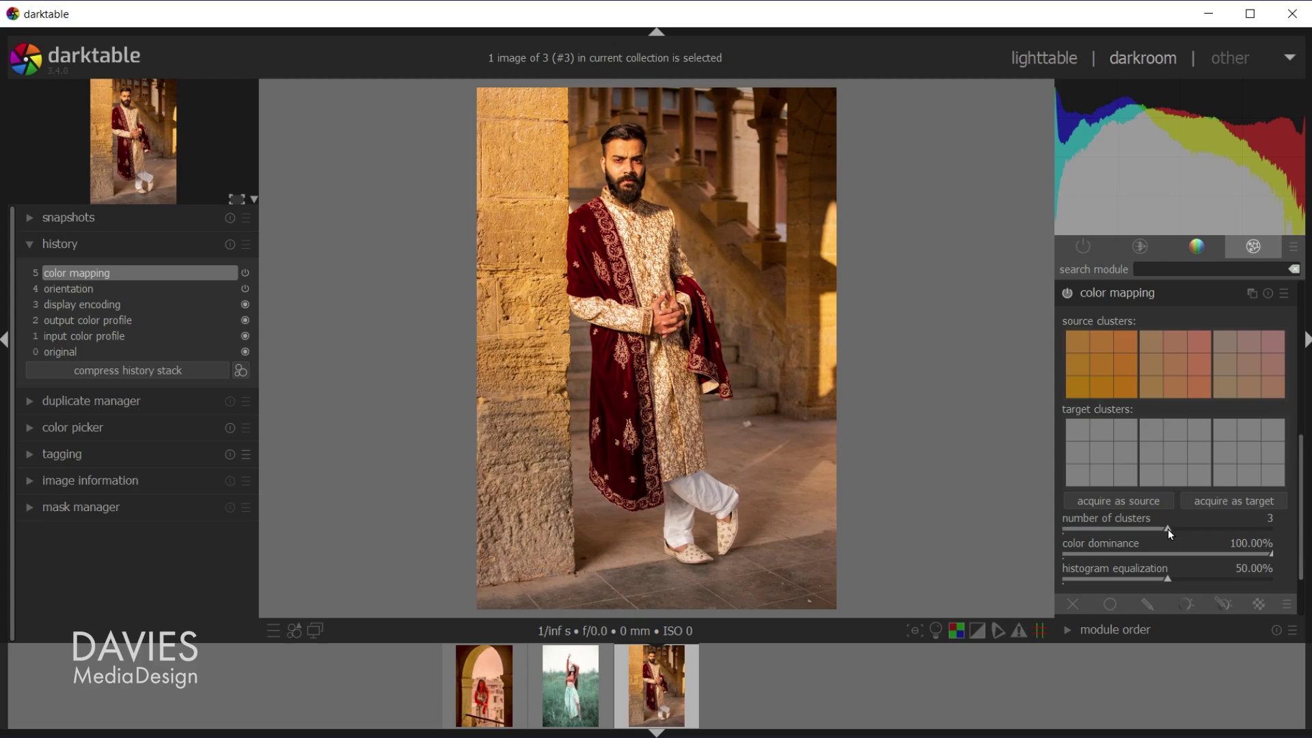
drag(1170, 534, 1217, 531)
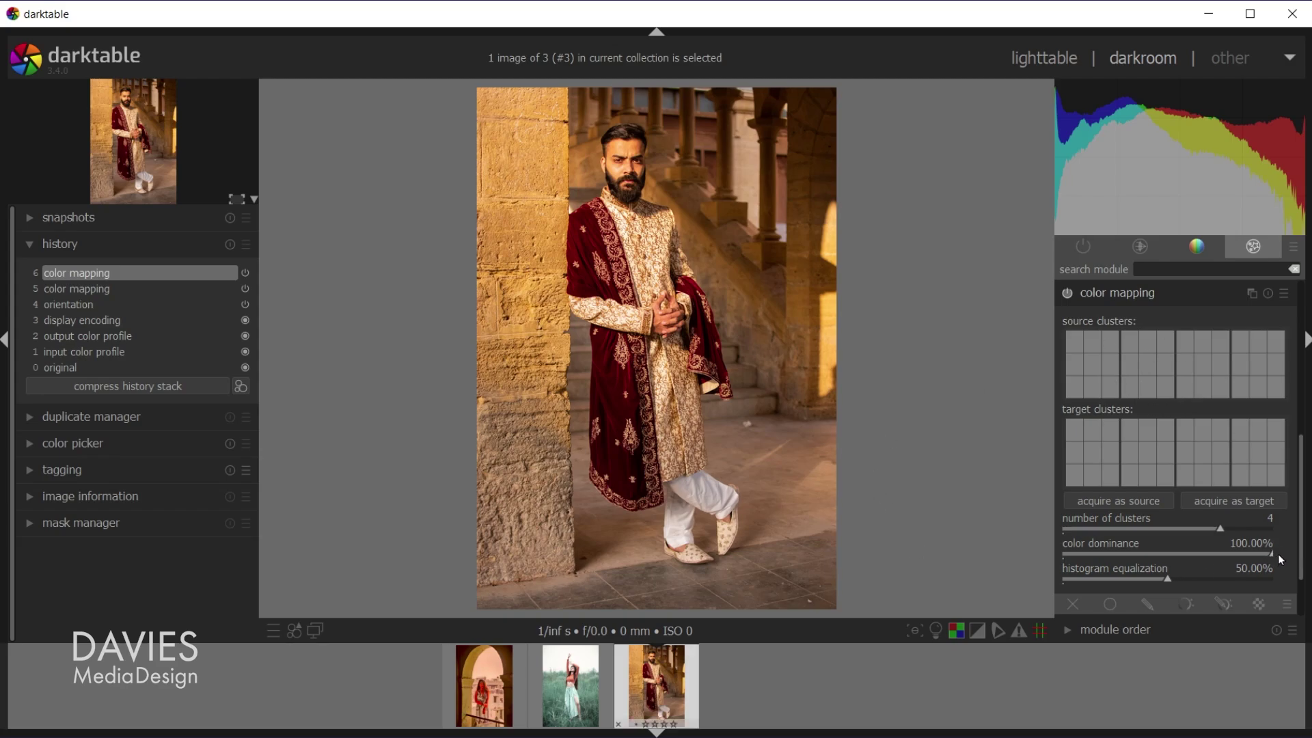
drag(1272, 555, 1221, 555)
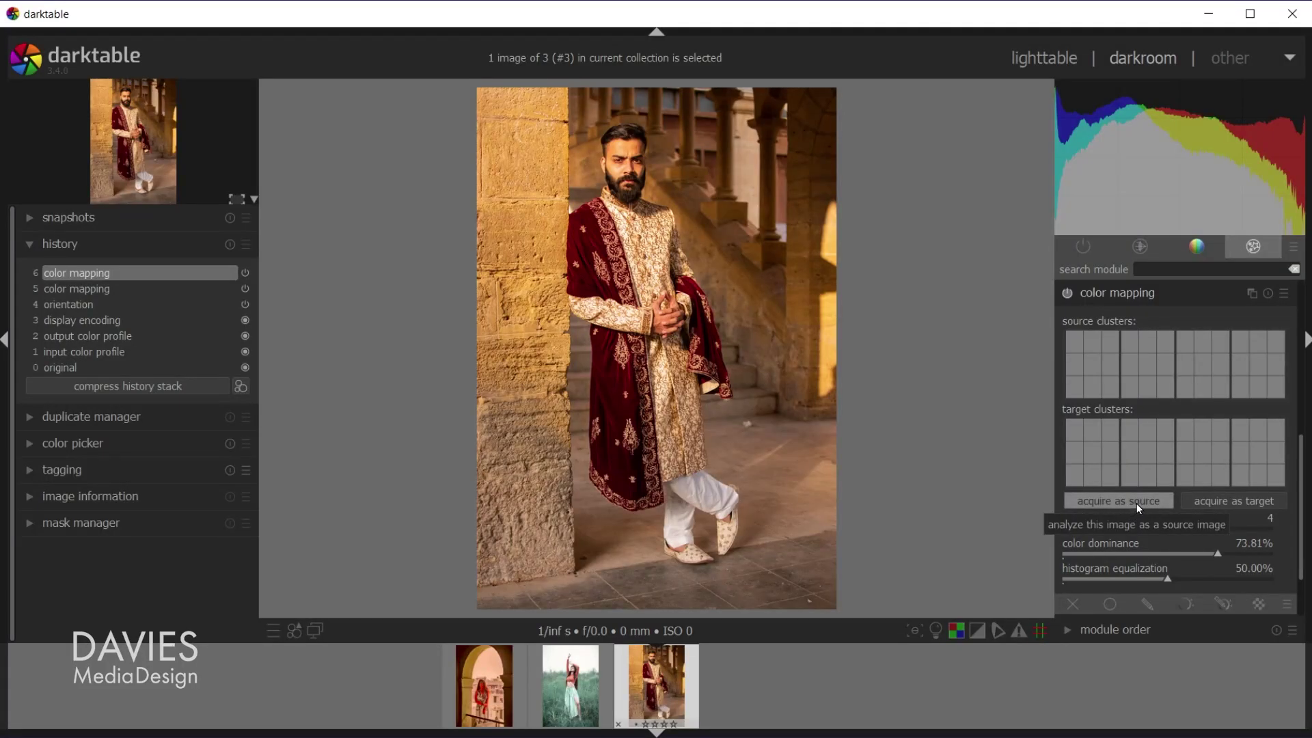
click(1136, 504)
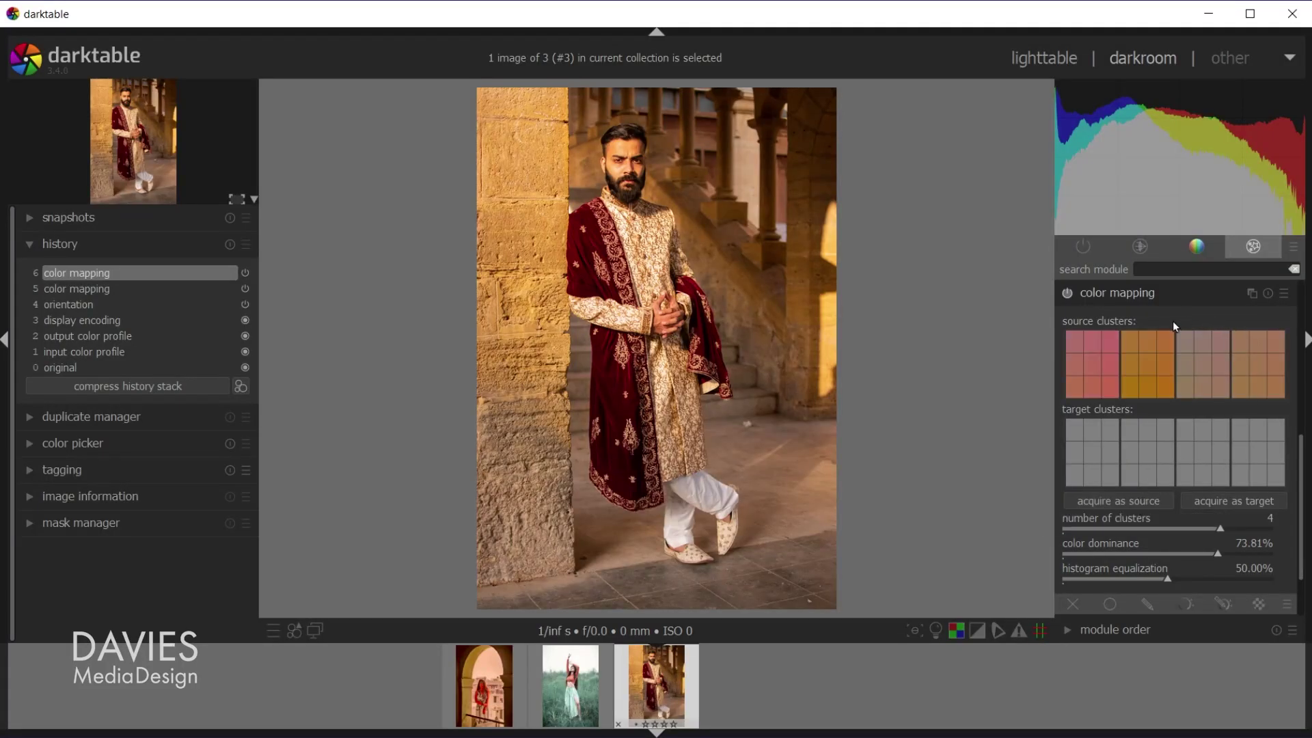
On the arch photo, reset color mapping, acquire targets, and raise histogram equalization to 60.54%.
click(482, 688)
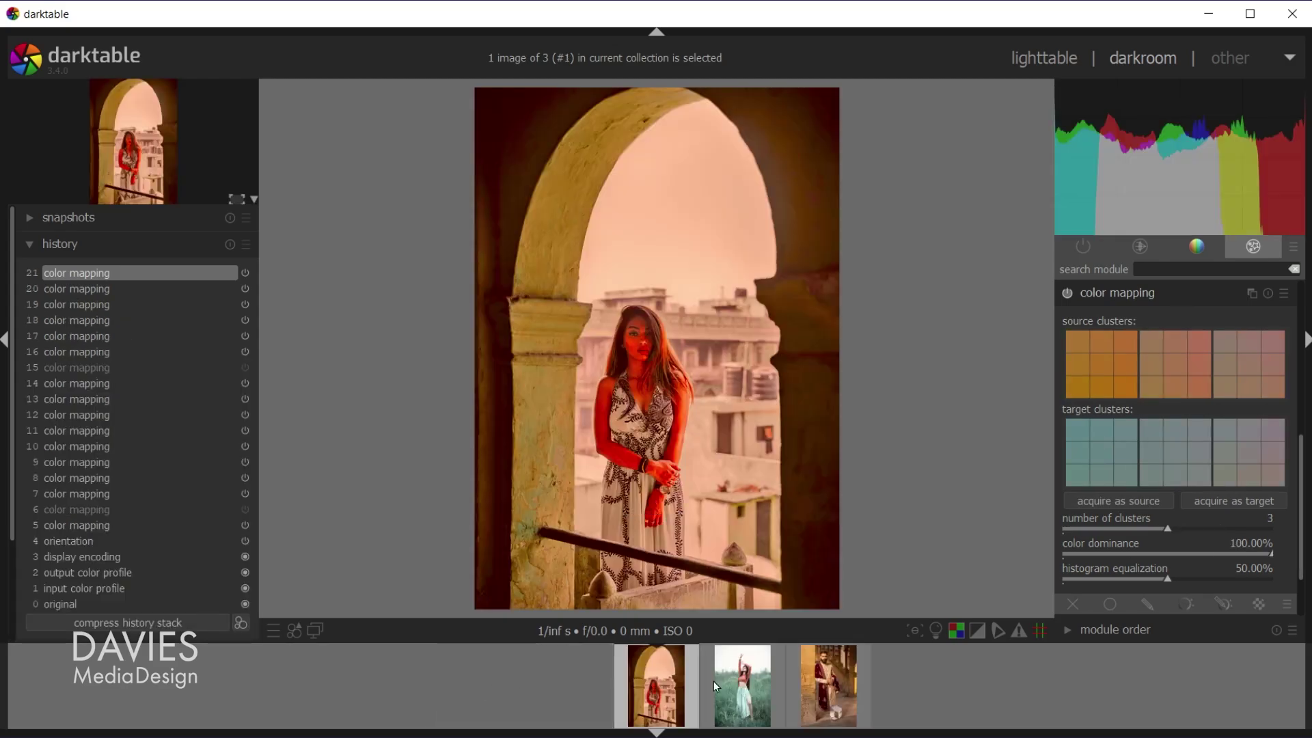
click(1268, 294)
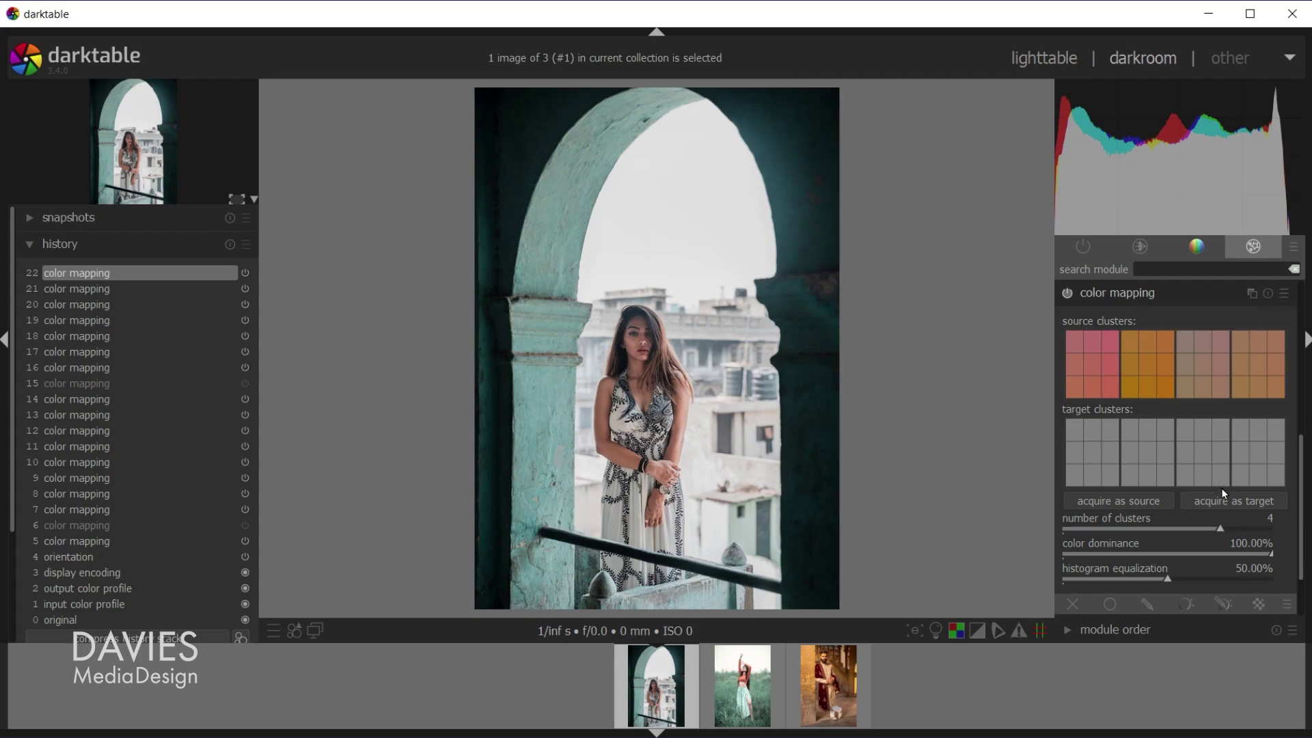
click(1234, 503)
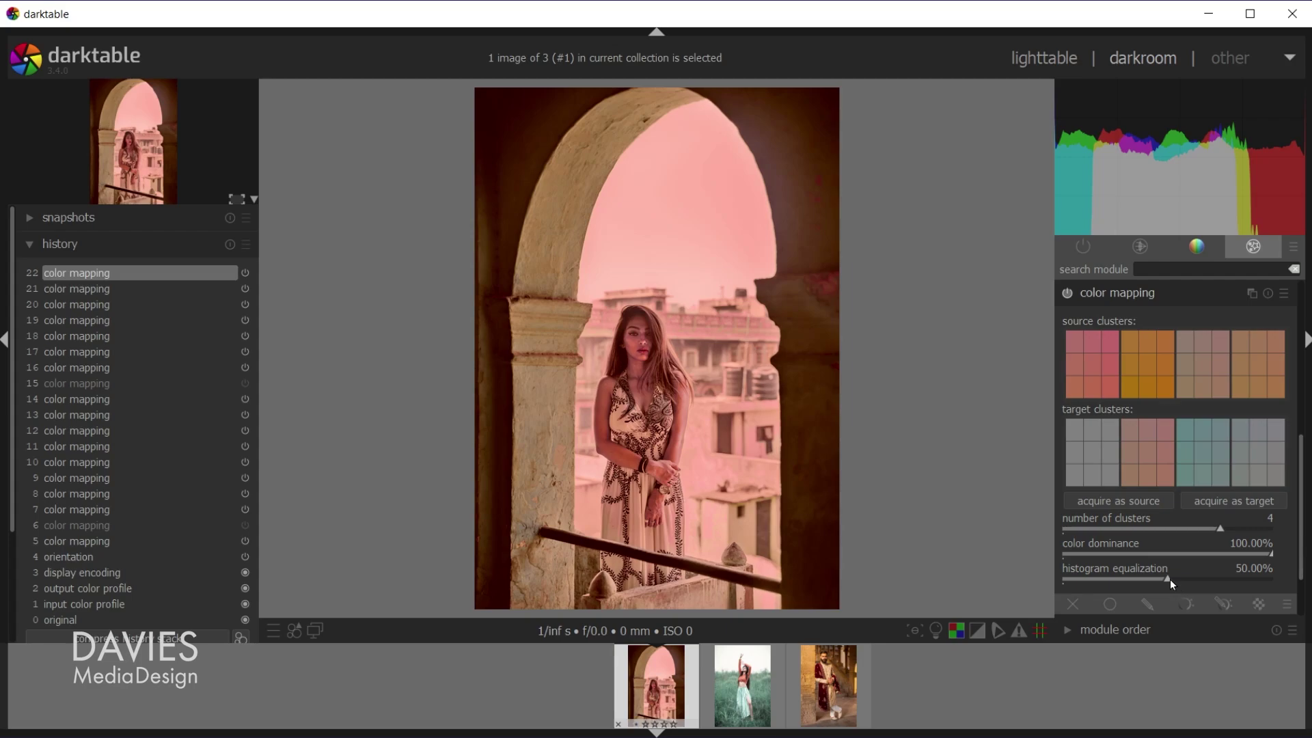
mouse_move(1171, 580)
mouse_down()
mouse_move(1222, 577)
mouse_move(1145, 578)
mouse_move(1190, 579)
mouse_up()
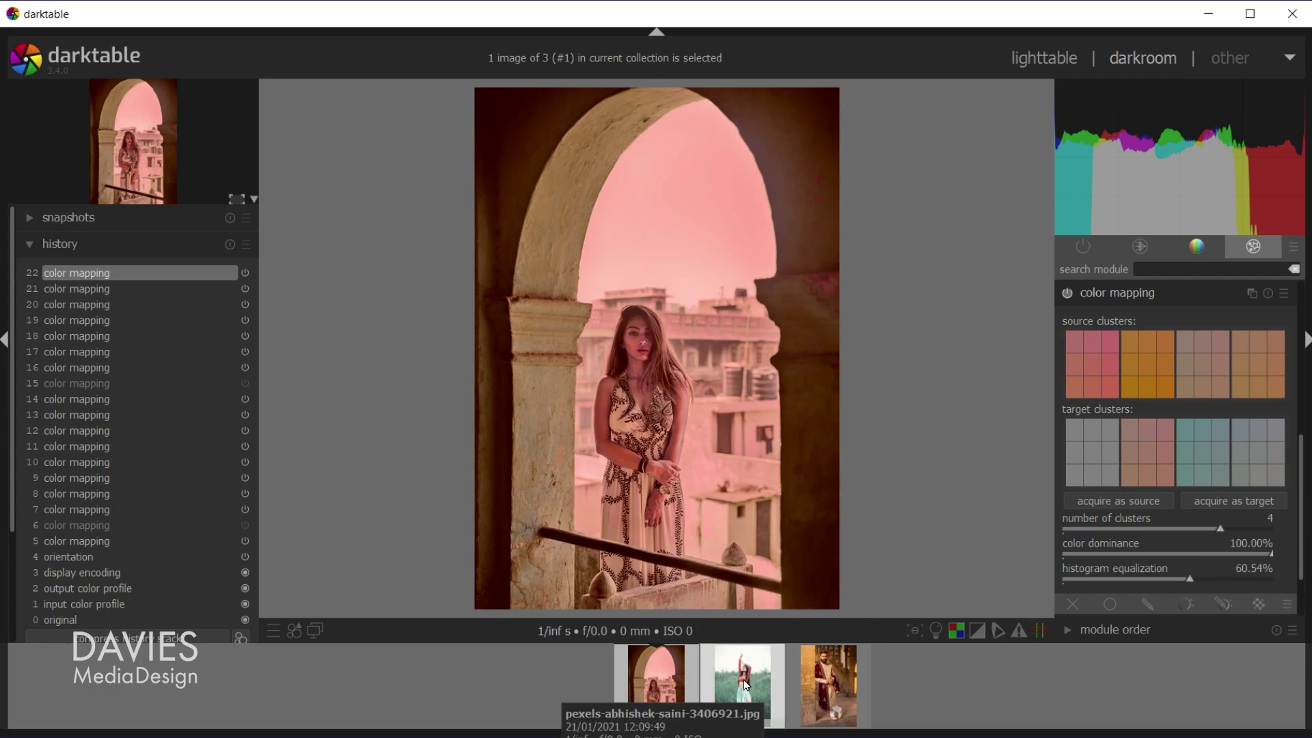
Apply the stored mapping to the grass photo, capture its colours as targets, with histogram equalization 34.69%.
click(814, 670)
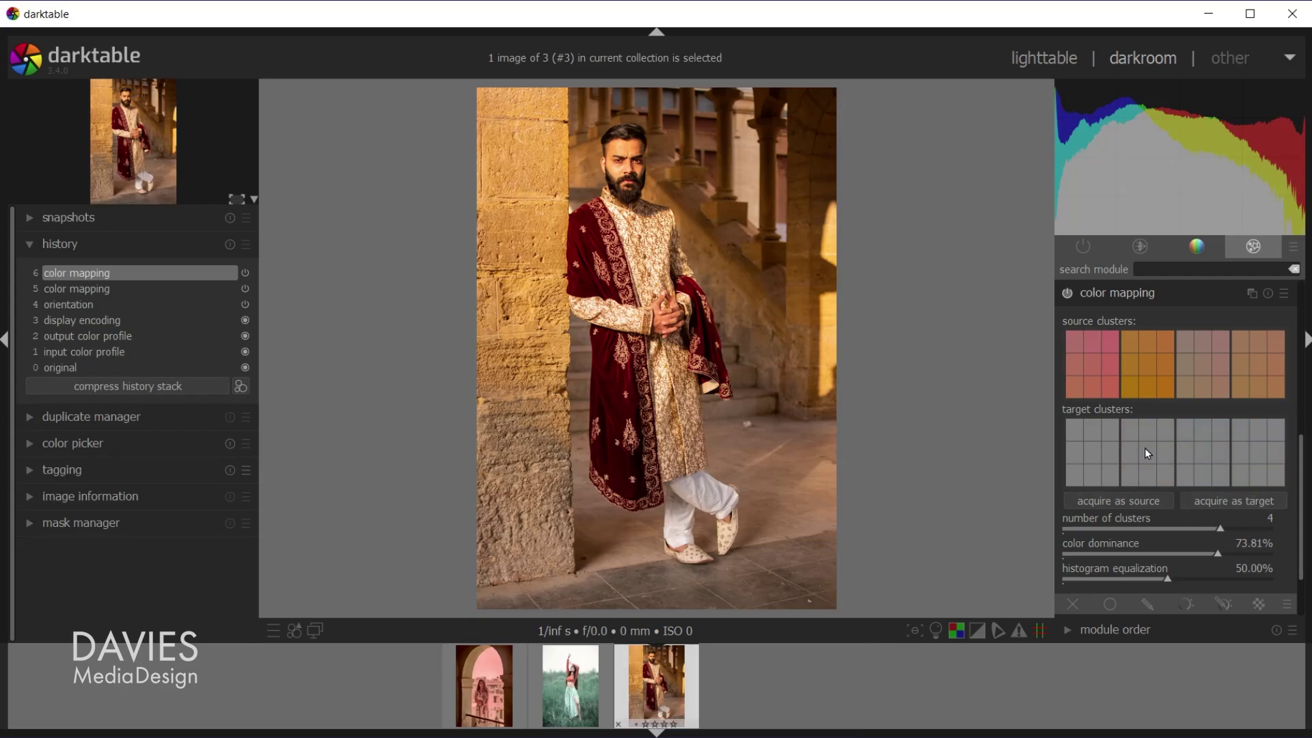
click(568, 682)
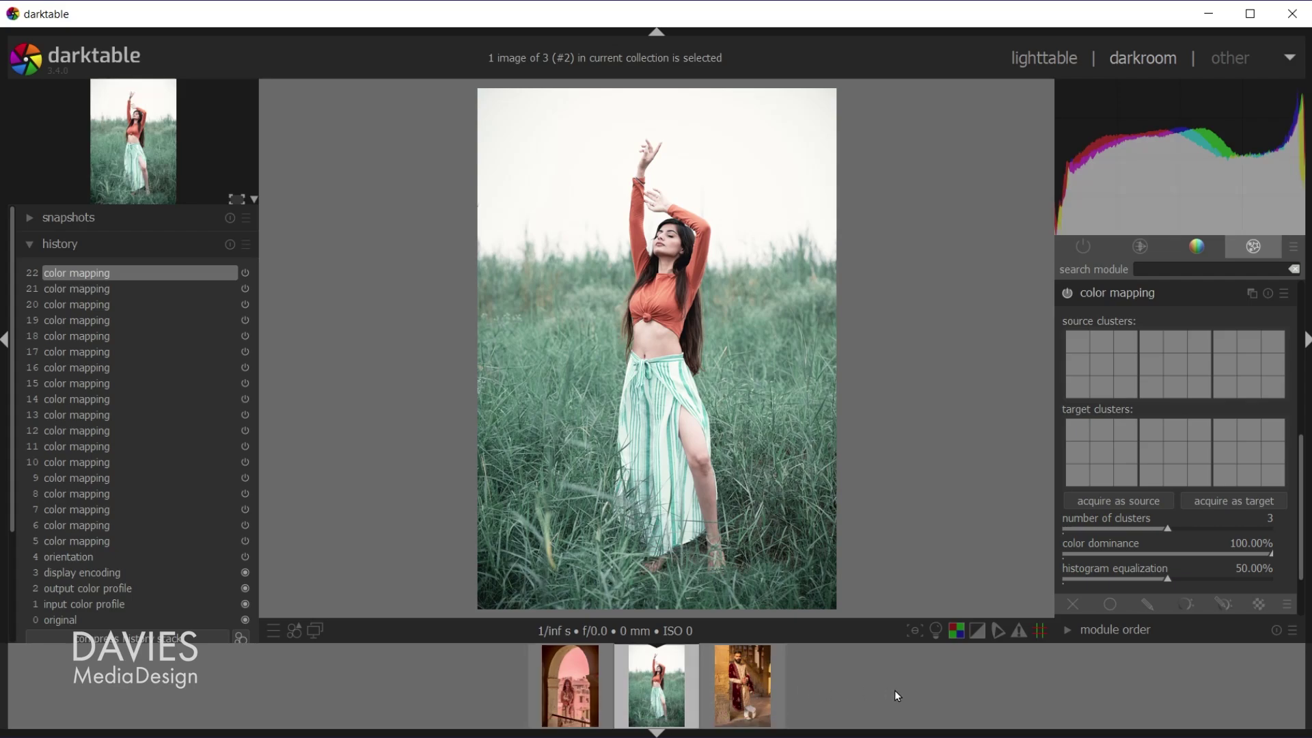
click(1272, 296)
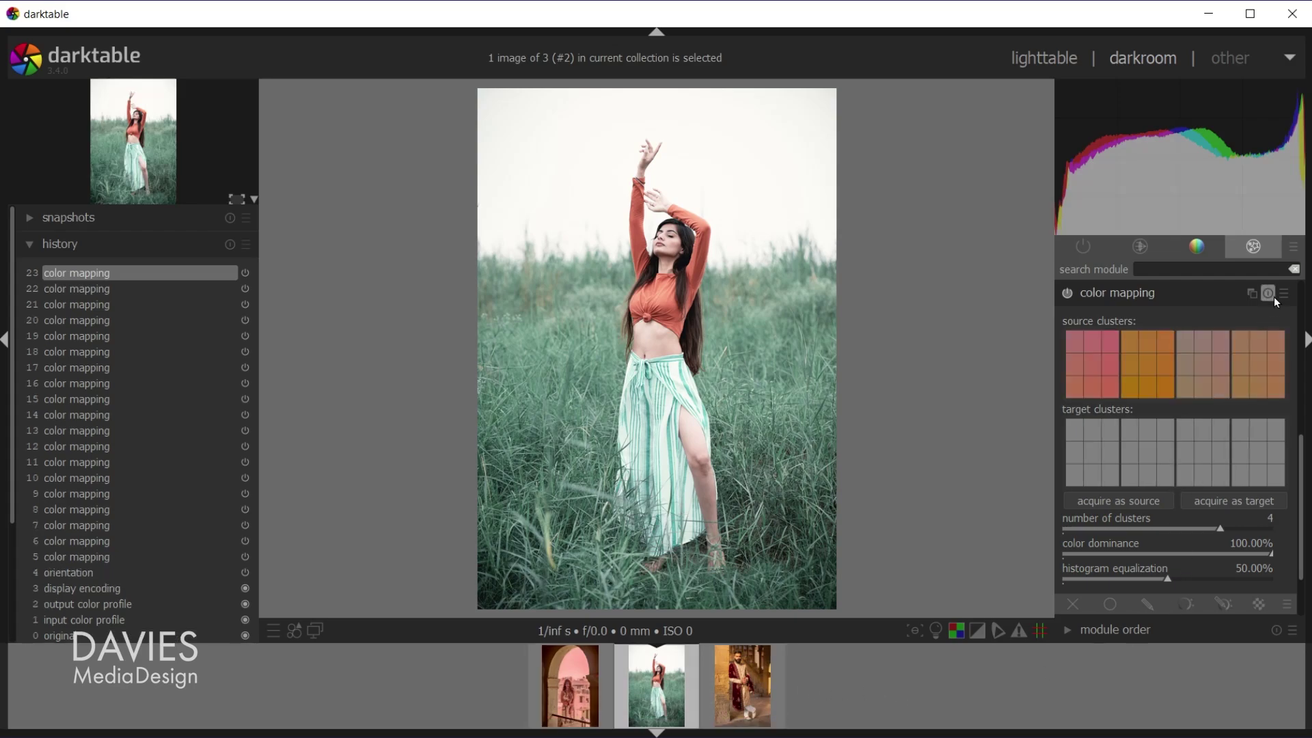
click(1228, 502)
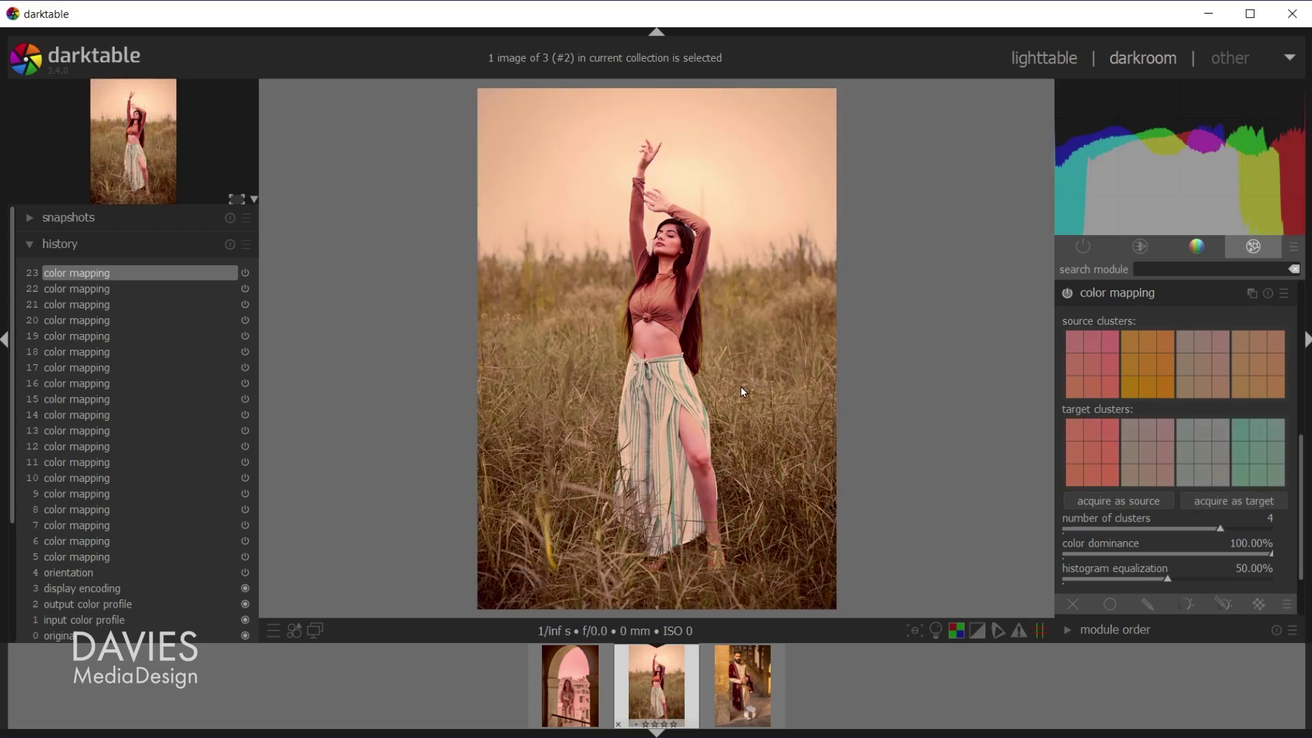
drag(1169, 580, 1136, 583)
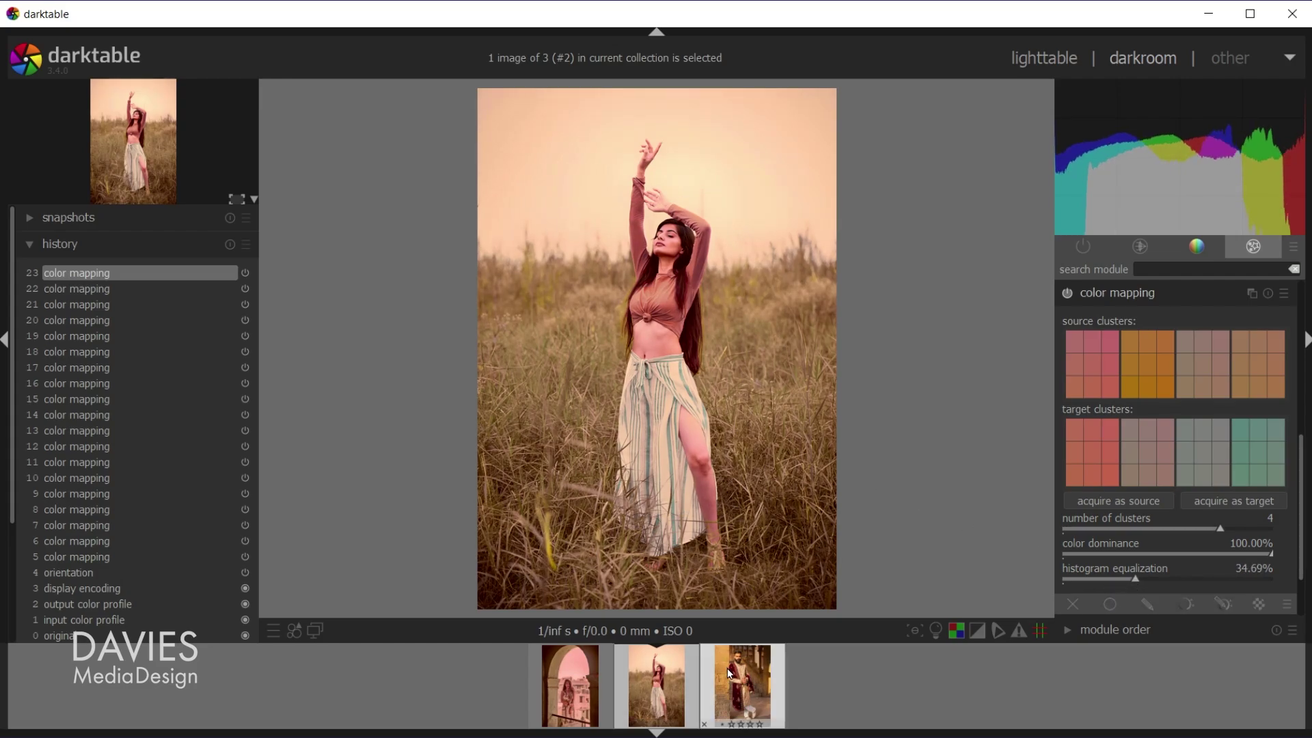
Recapture the man photo's colours as 2 source clusters at 49.66% color dominance.
click(759, 689)
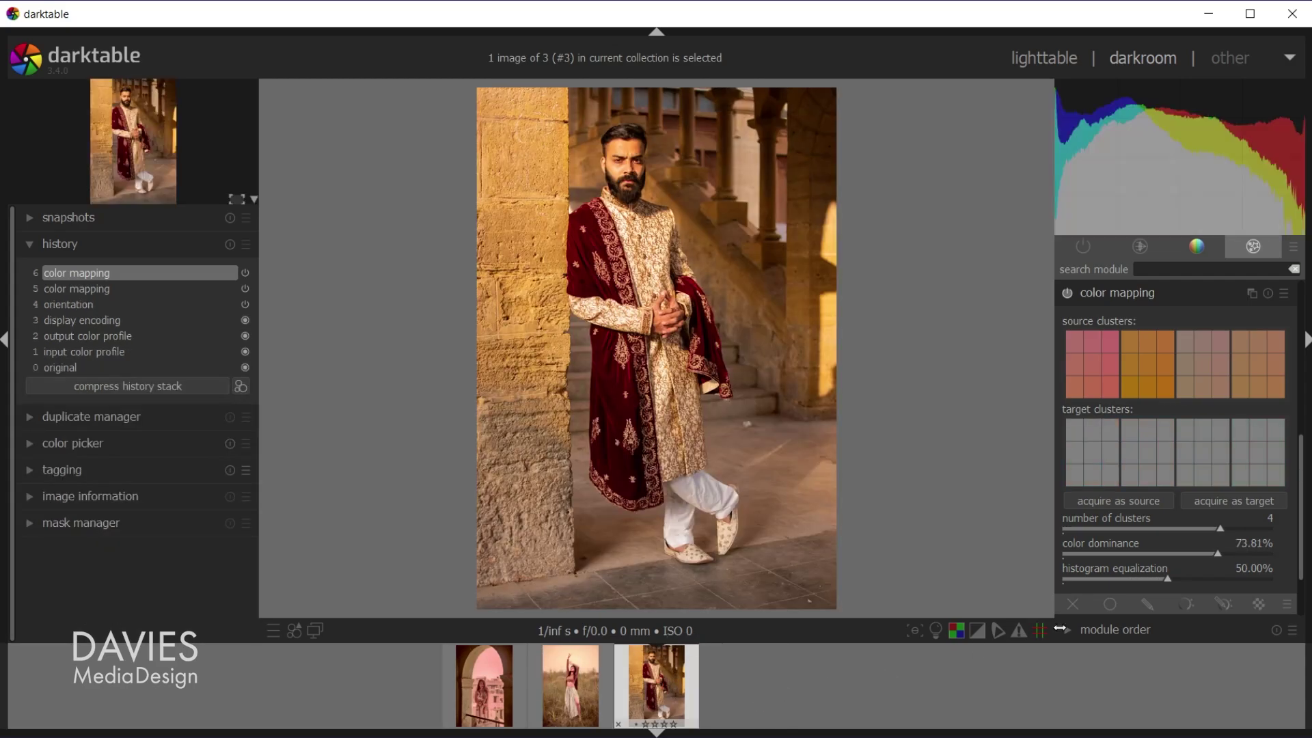
drag(1143, 528, 1125, 527)
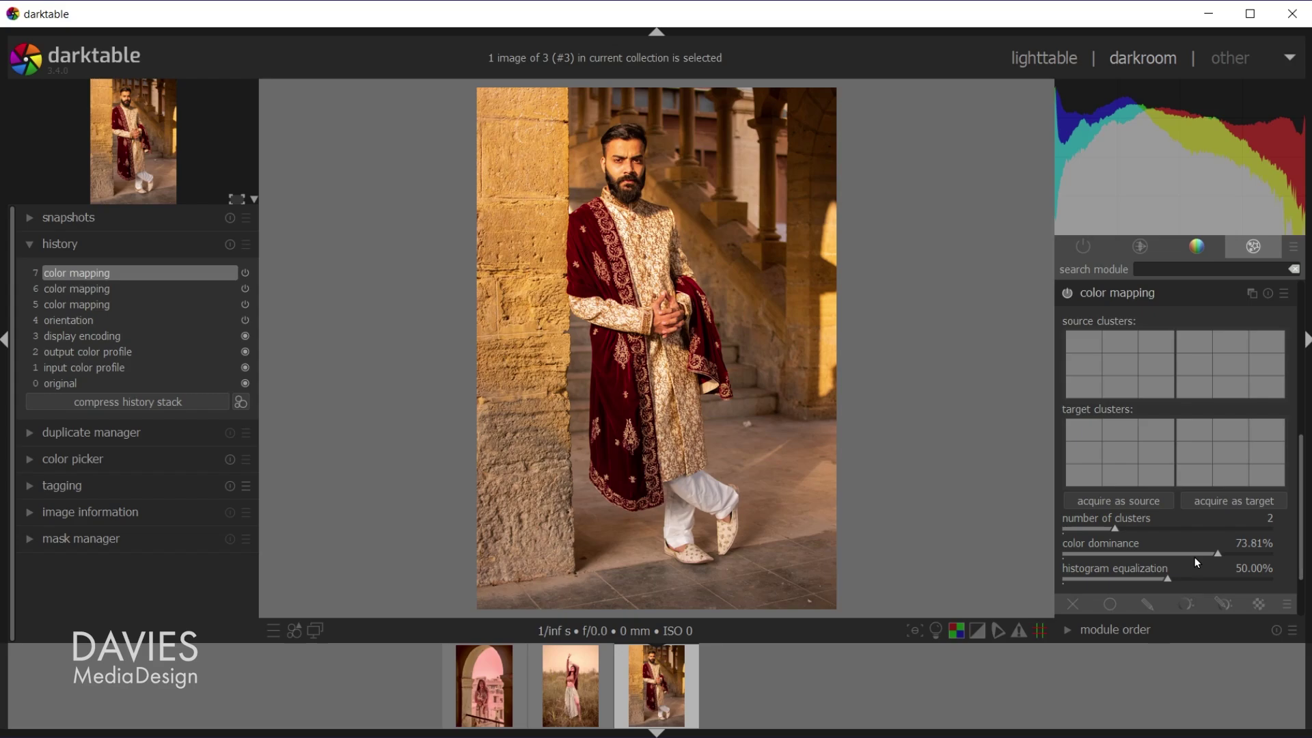
drag(1194, 556, 1167, 551)
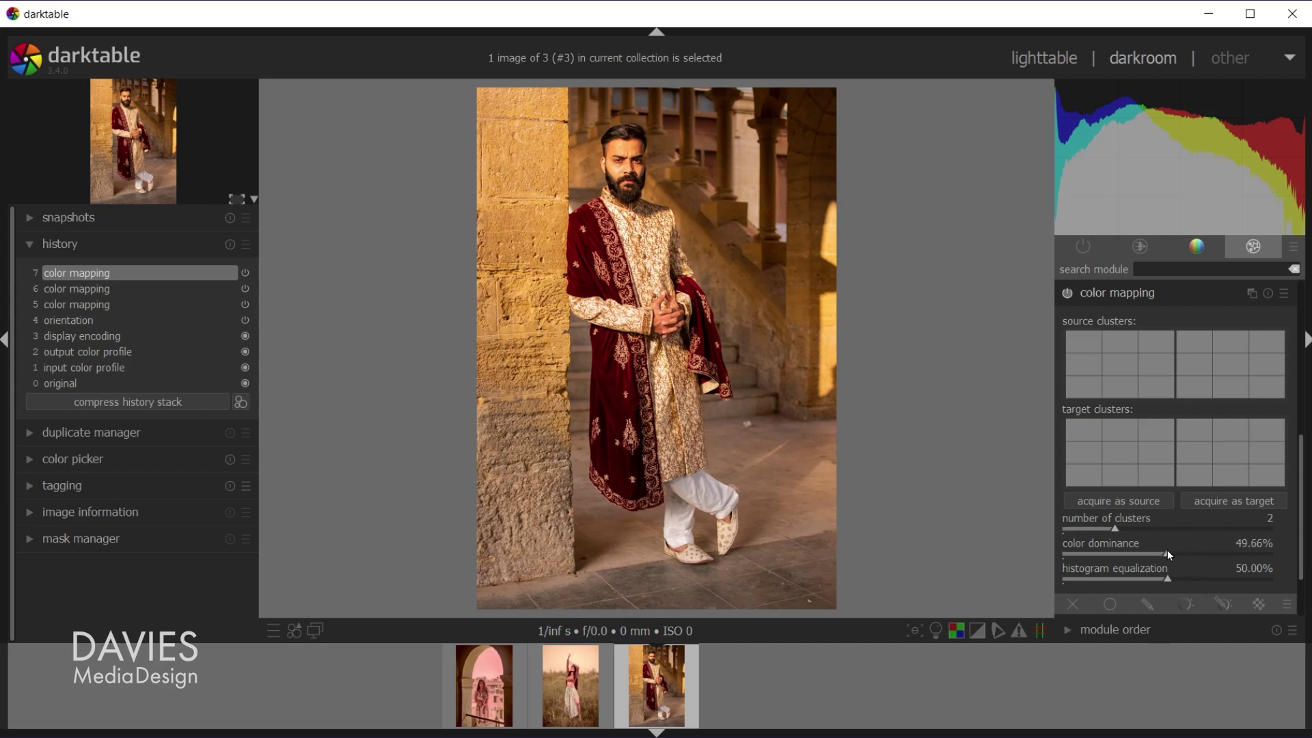
click(1164, 507)
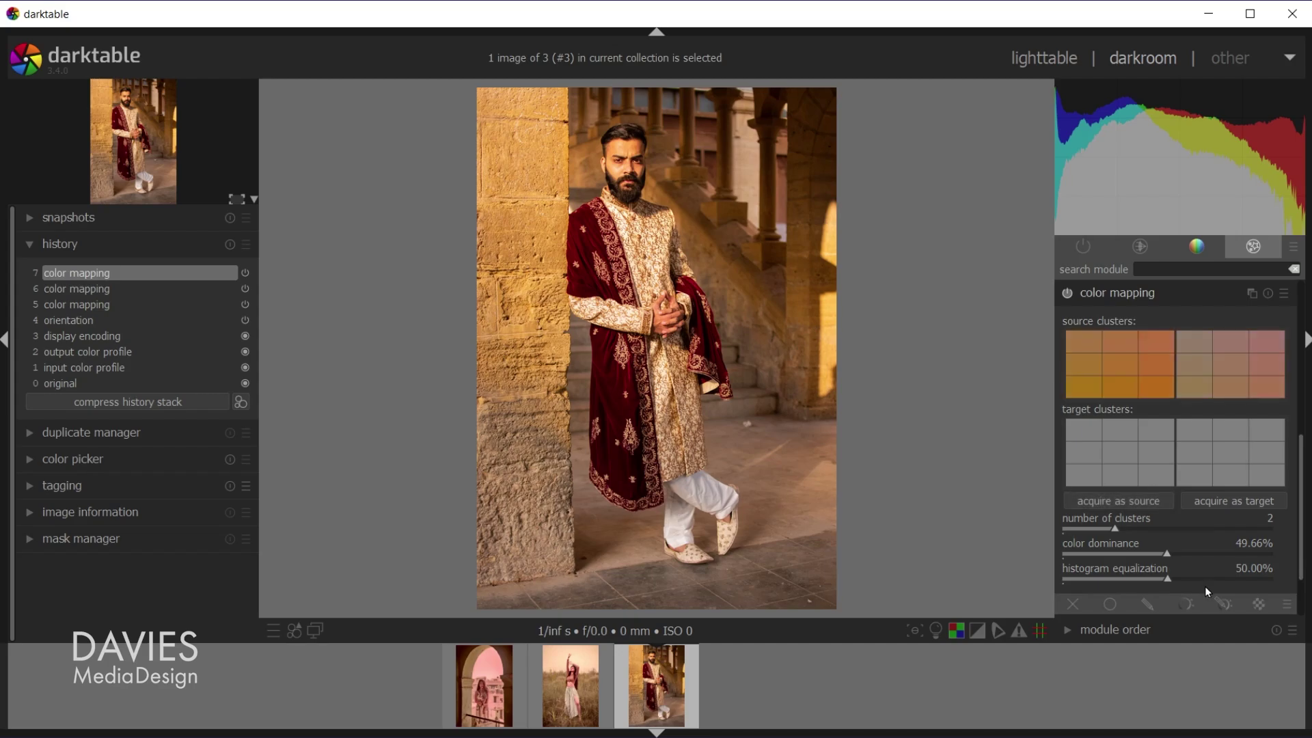
Reset color mapping on the arch photo, acquire its colours as targets, and set histogram equalization to 73.81%.
click(497, 675)
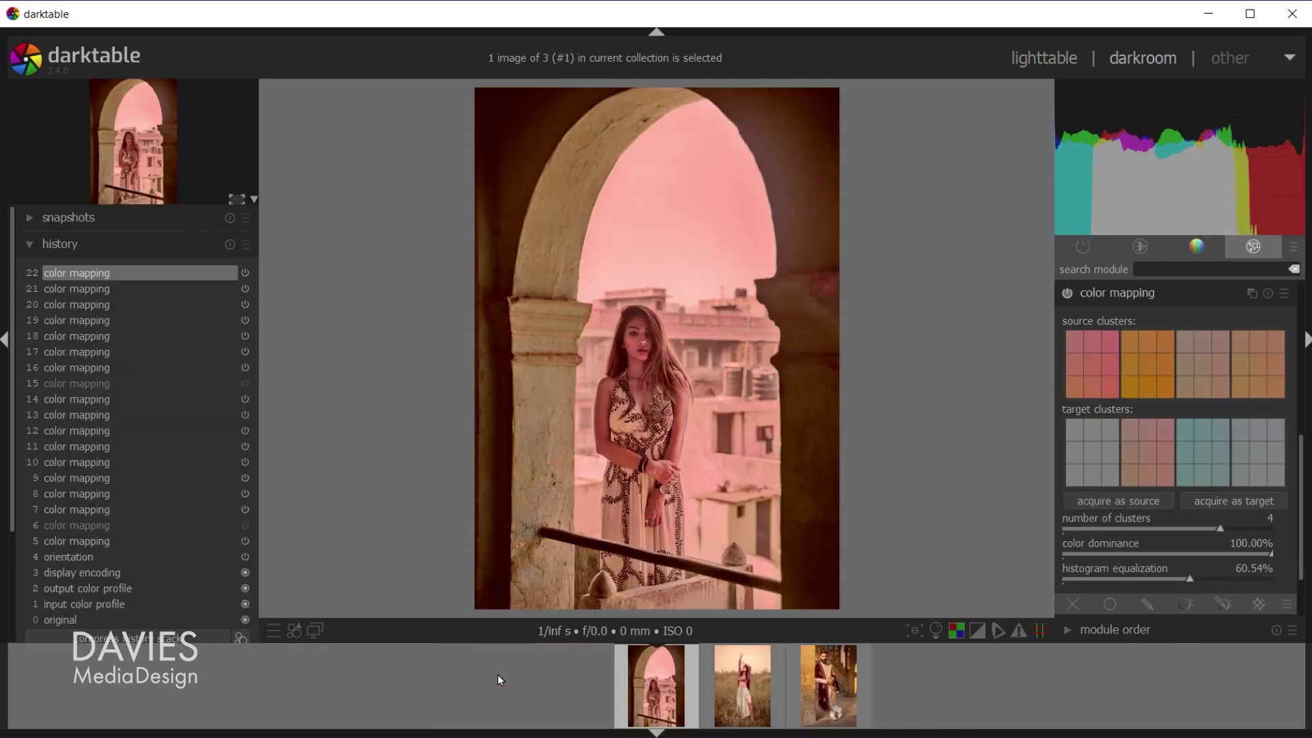
click(1268, 294)
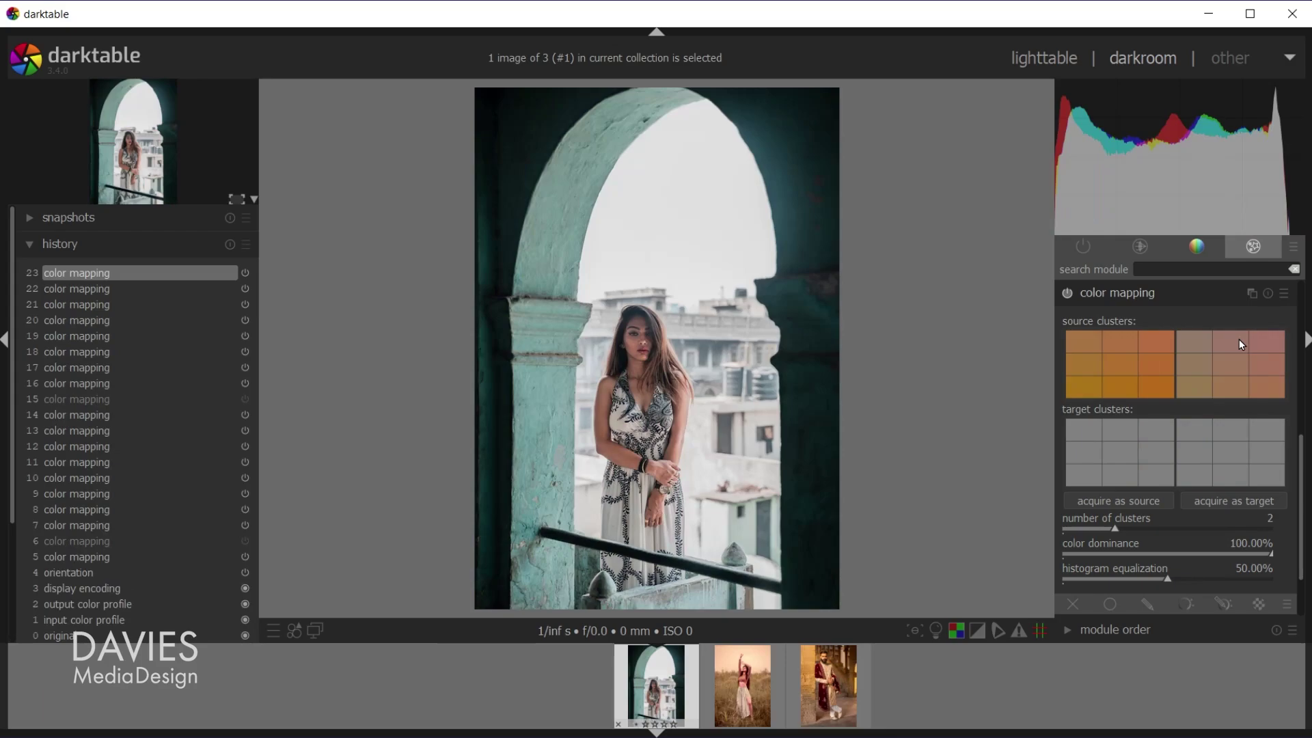
click(1214, 500)
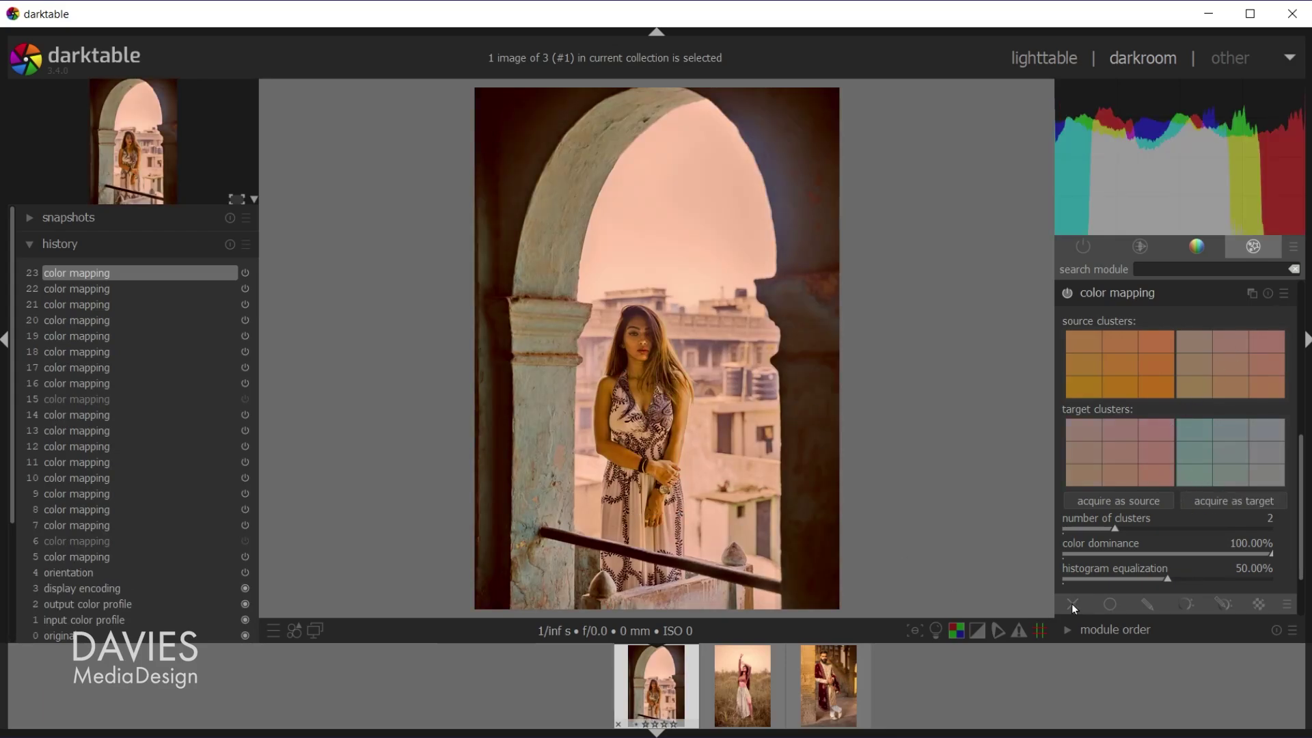
drag(1168, 581, 1218, 593)
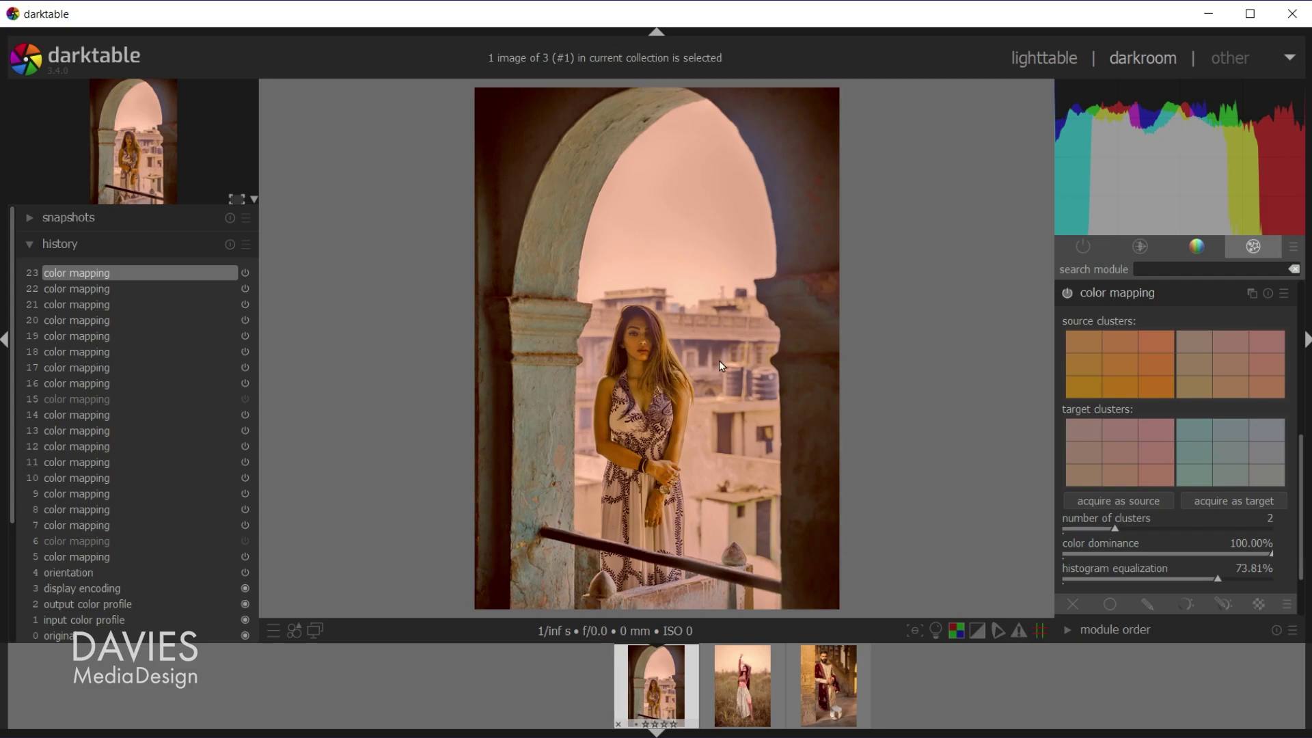